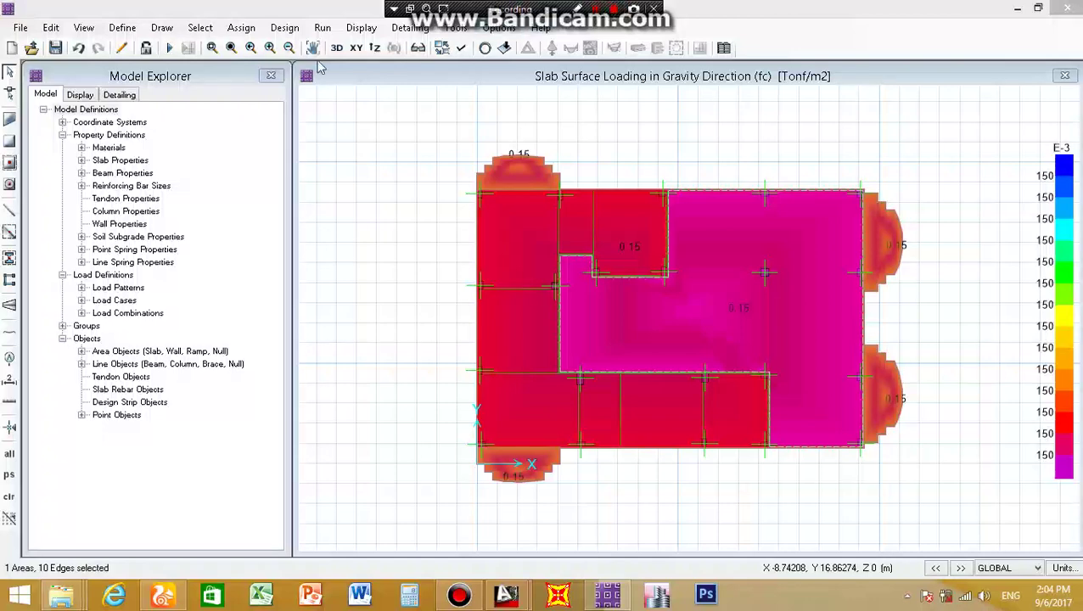
Assign a 0.2 Tonf/m2 uniform gravity surface load in the wall pattern to the inner slab.
left_click(241, 27)
mouse_move(270, 179)
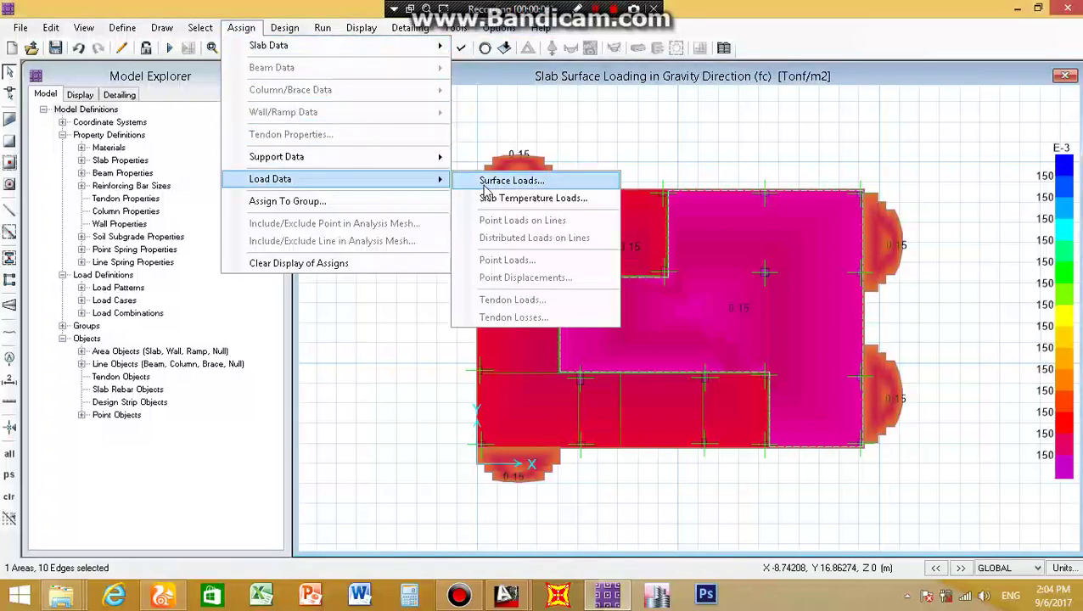
left_click(482, 183)
left_click(482, 199)
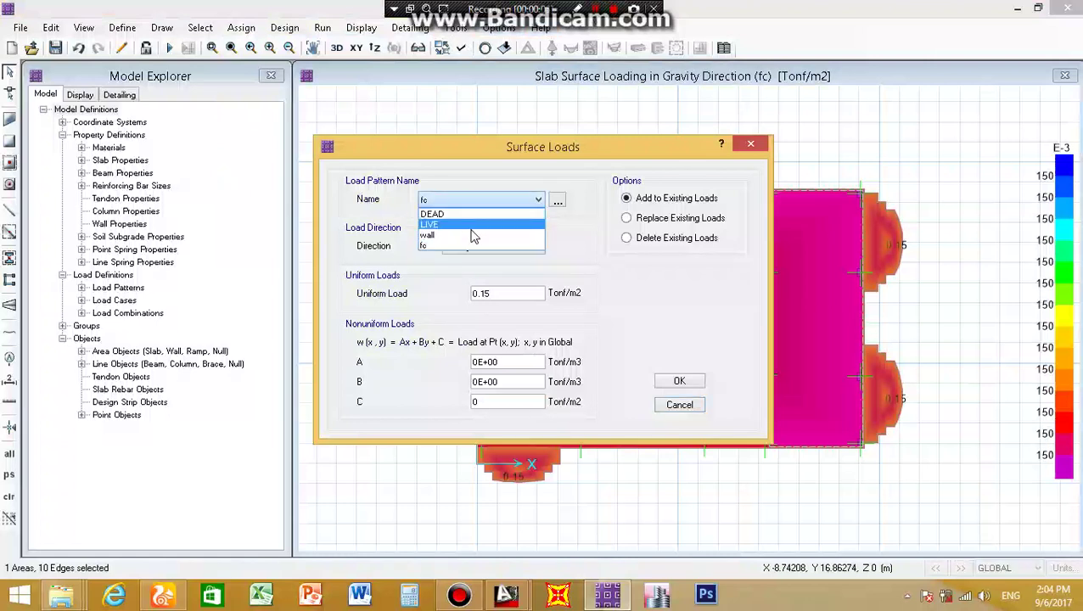
left_click(471, 235)
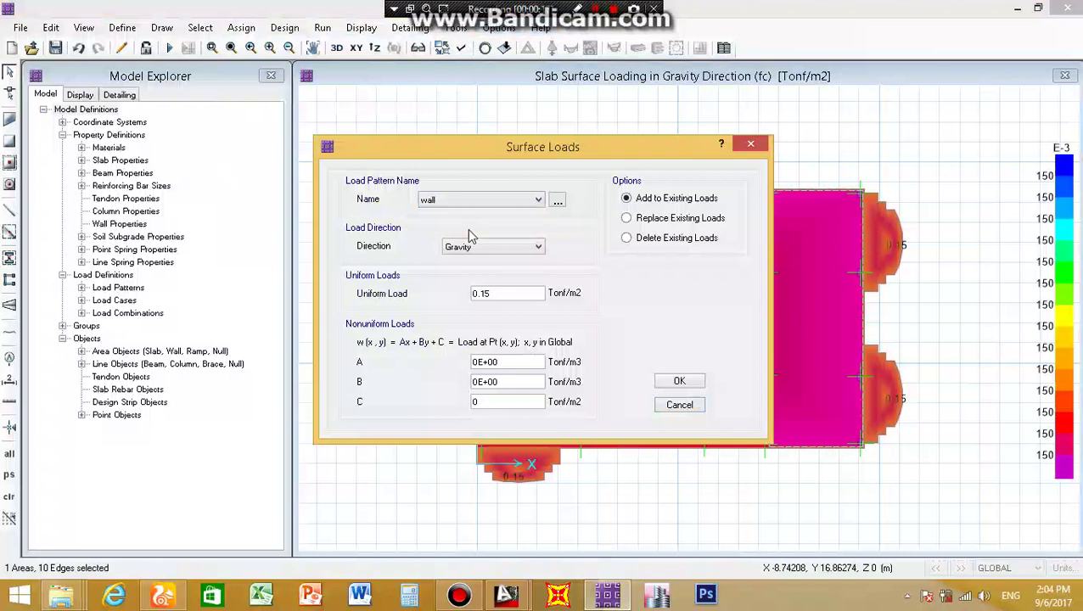
double_click(525, 295)
type(".2")
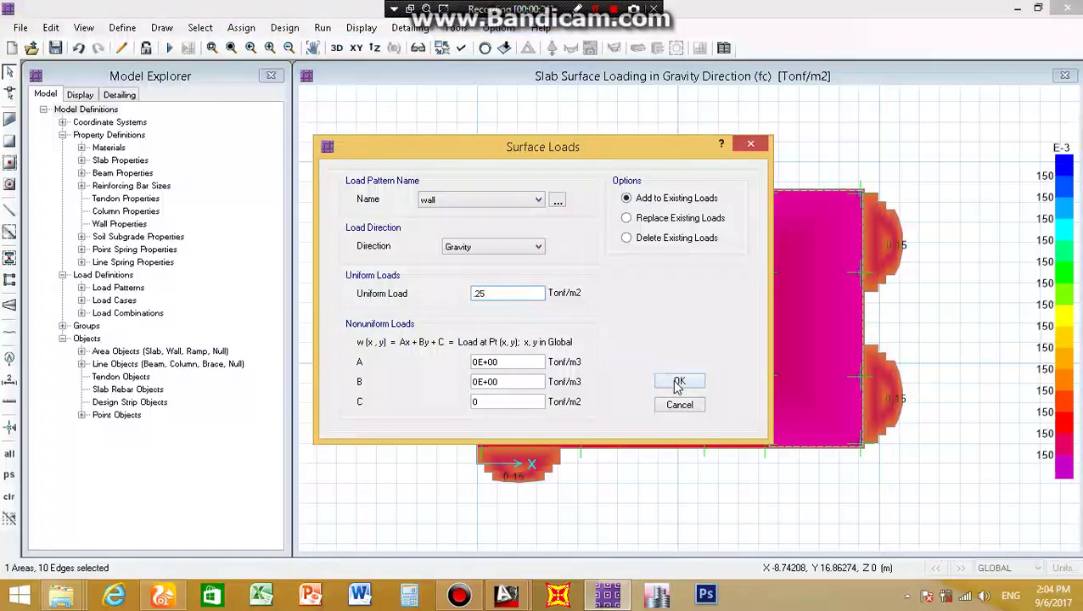
key("BackSpace")
left_click(679, 384)
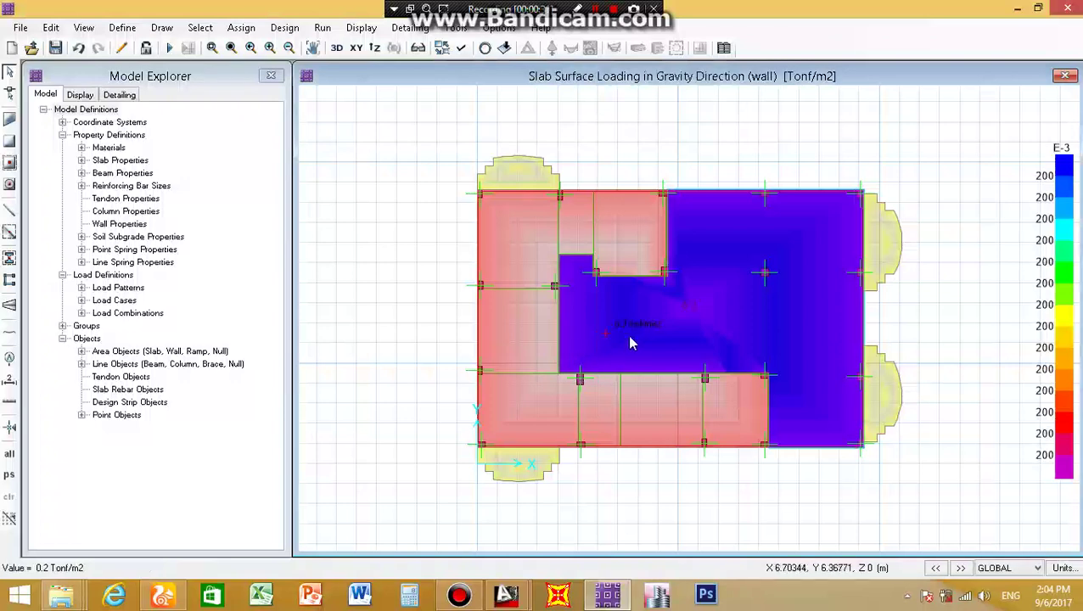
mouse_move(641, 336)
right_click(640, 336)
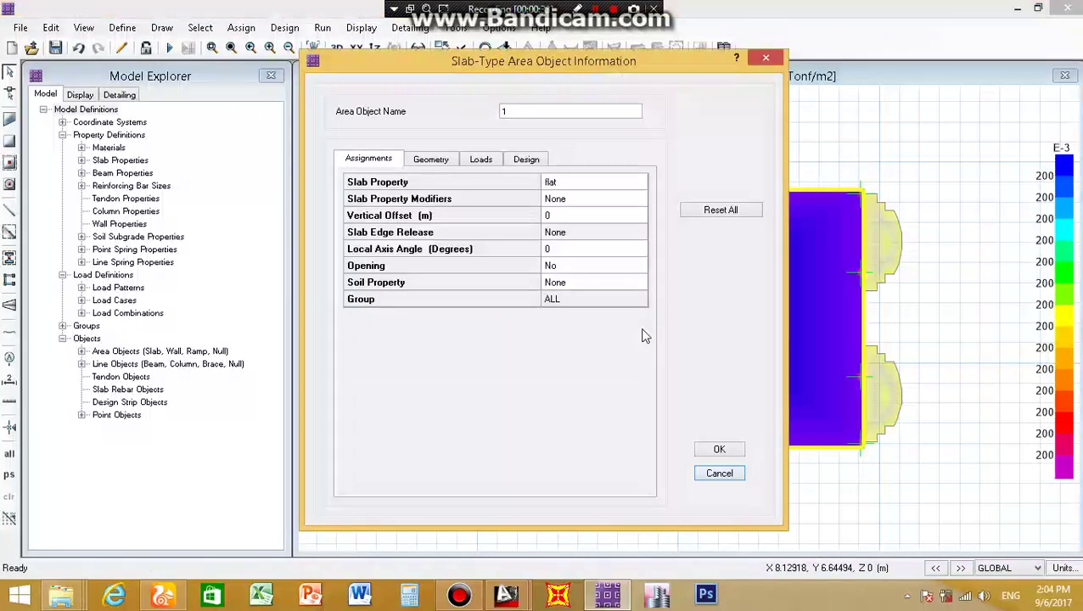
left_click(476, 162)
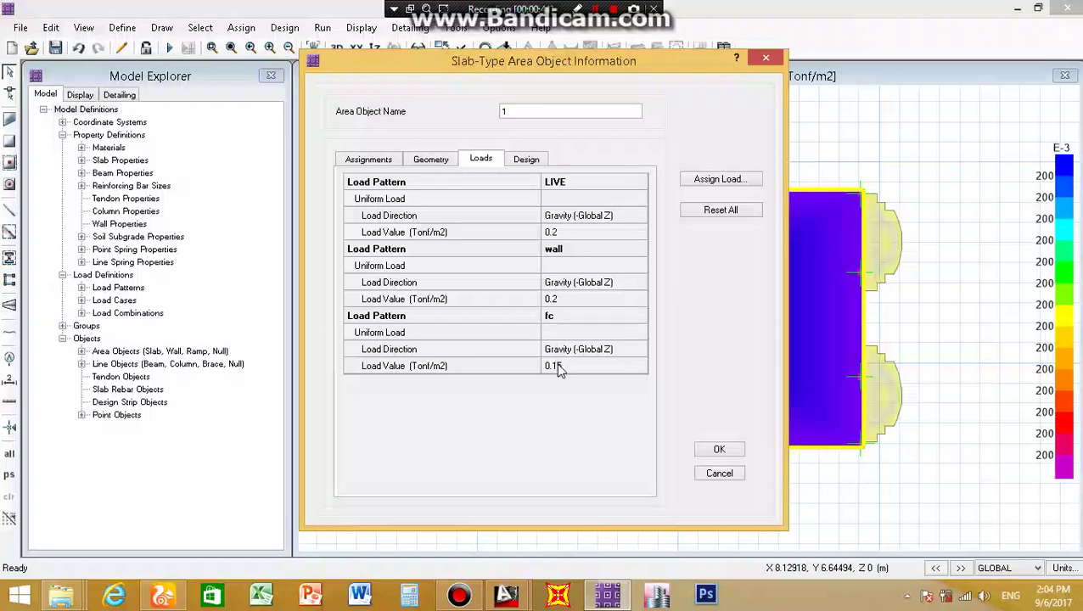
left_click(721, 475)
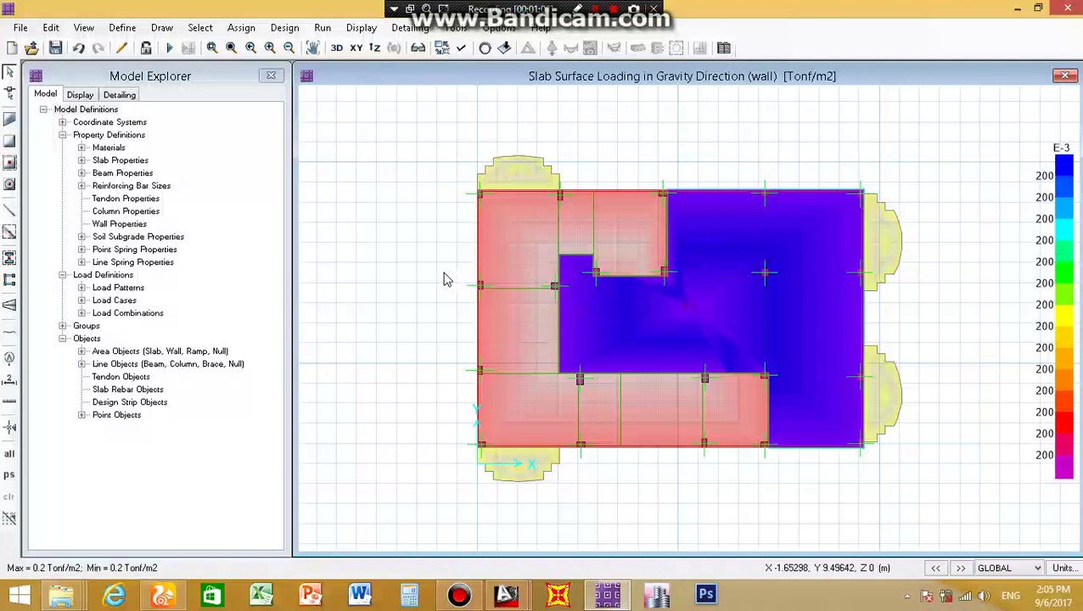
Select all slabs and assign a 0.3 Tonf/m2 LIVE surface load, replacing existing loads.
left_click(122, 27)
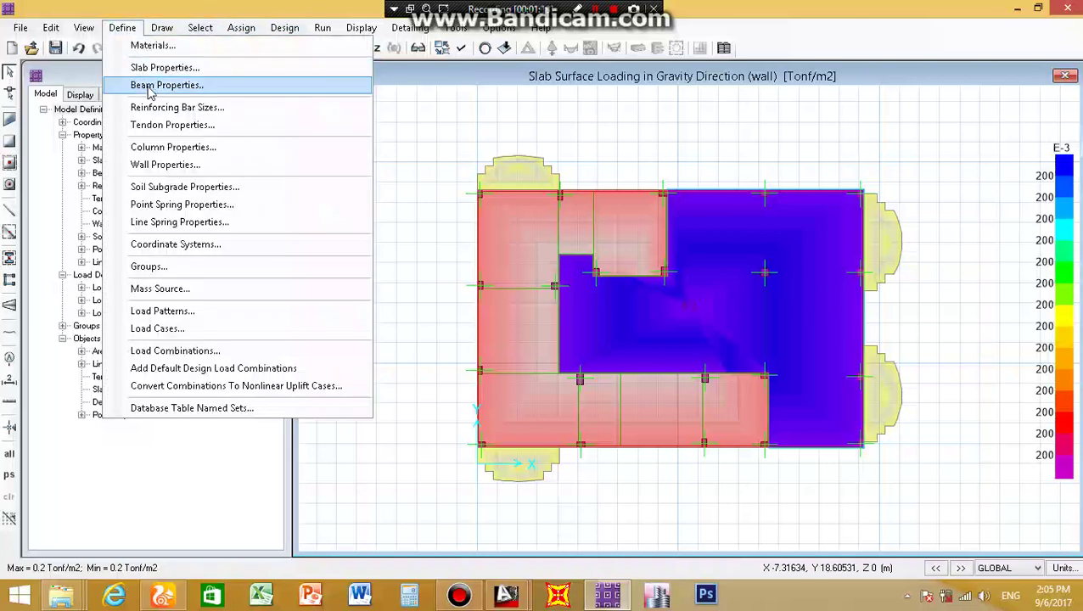
left_click(172, 7)
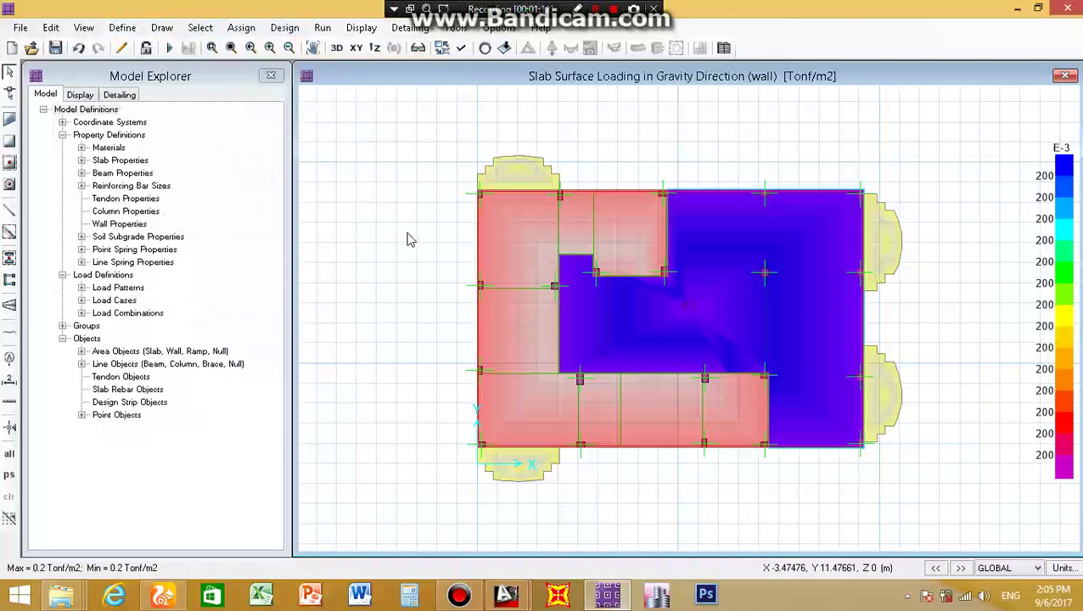
key("ctrl+a")
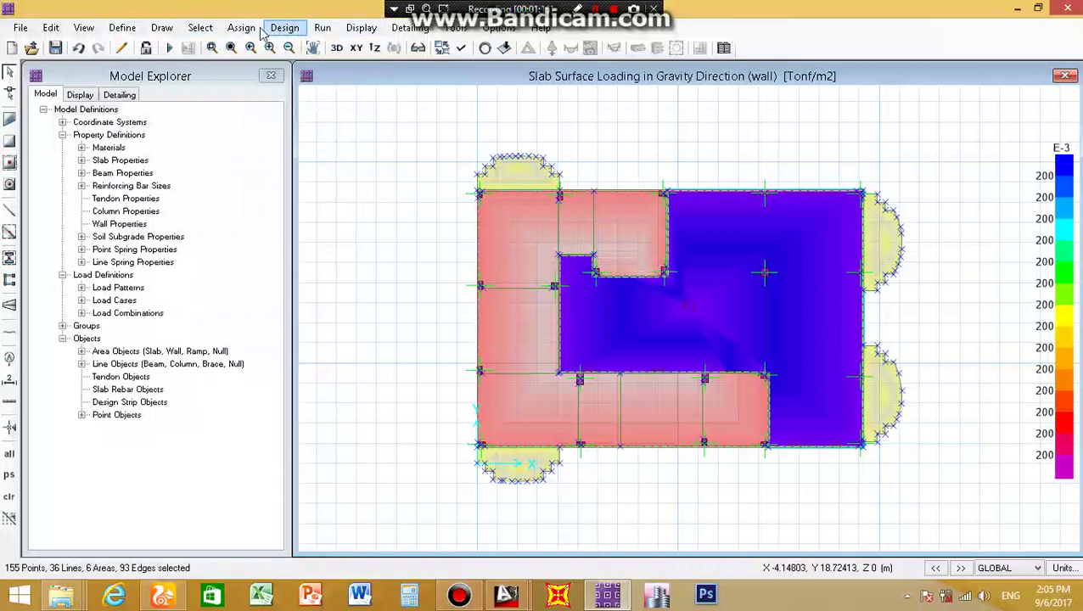
left_click(242, 28)
mouse_move(277, 157)
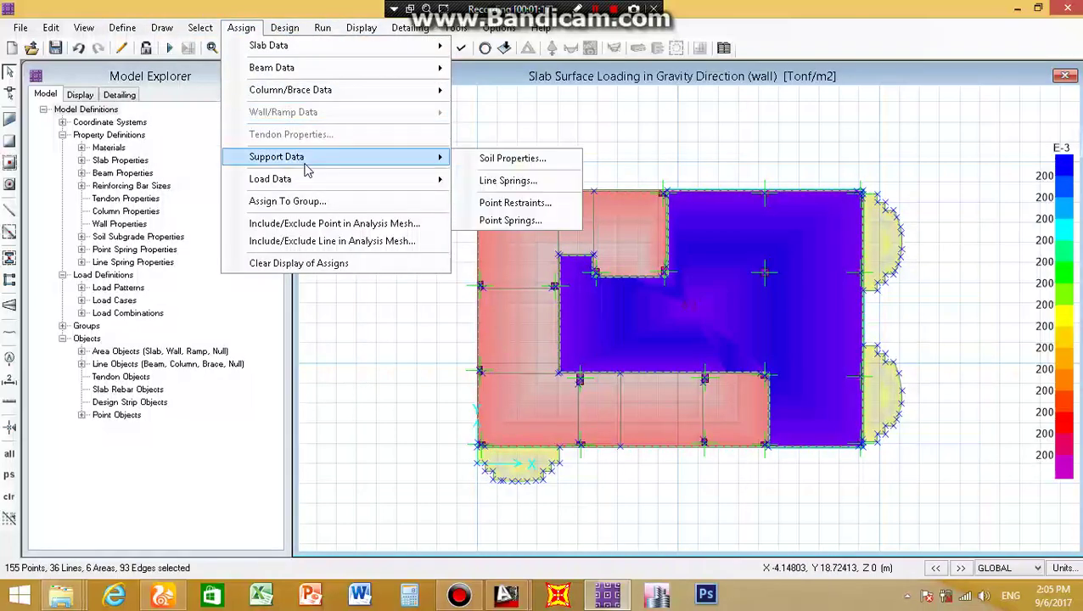
left_click(488, 181)
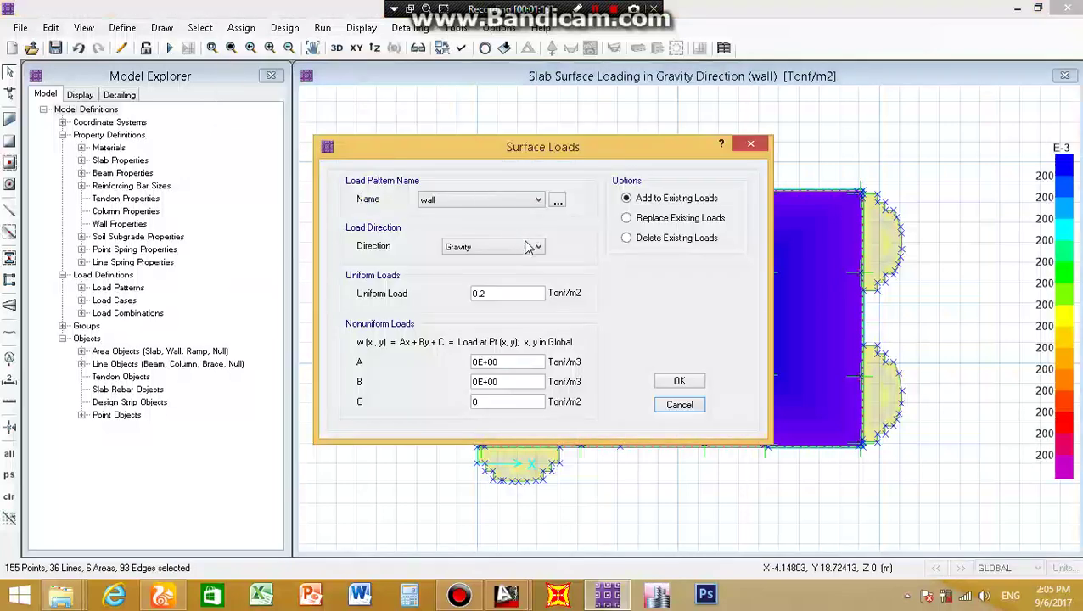
left_click(497, 201)
left_click(493, 223)
left_click(627, 218)
left_click(679, 380)
right_click(651, 382)
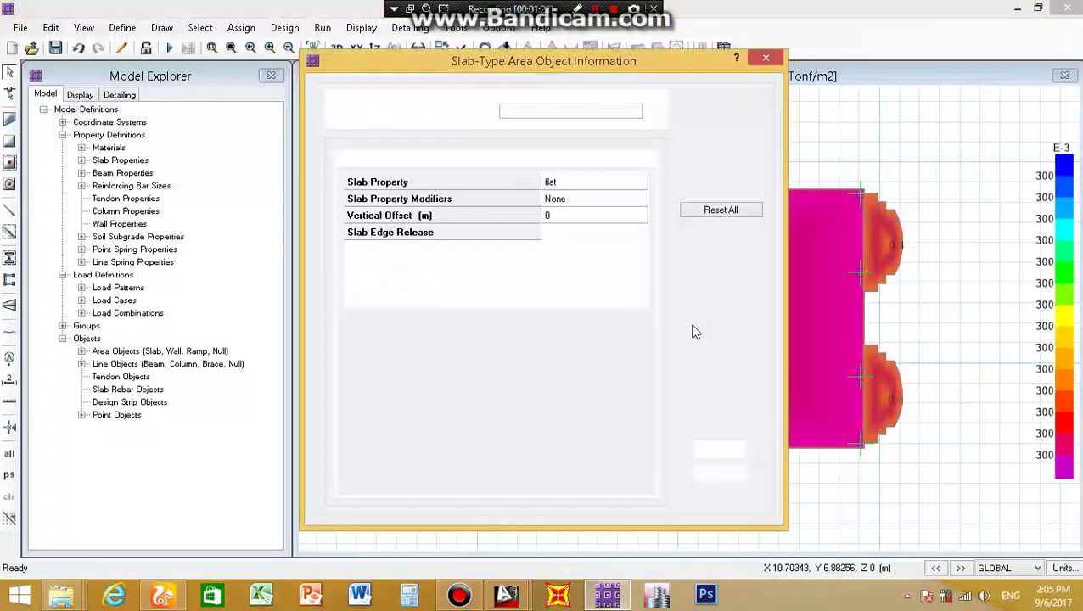
left_click(480, 160)
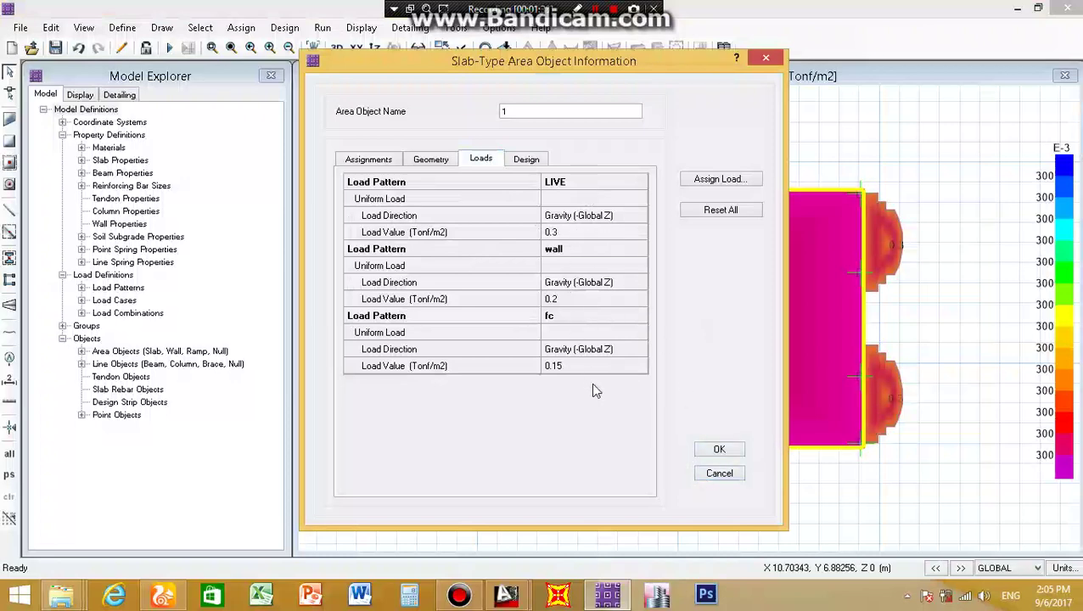
left_click(718, 474)
right_click(530, 332)
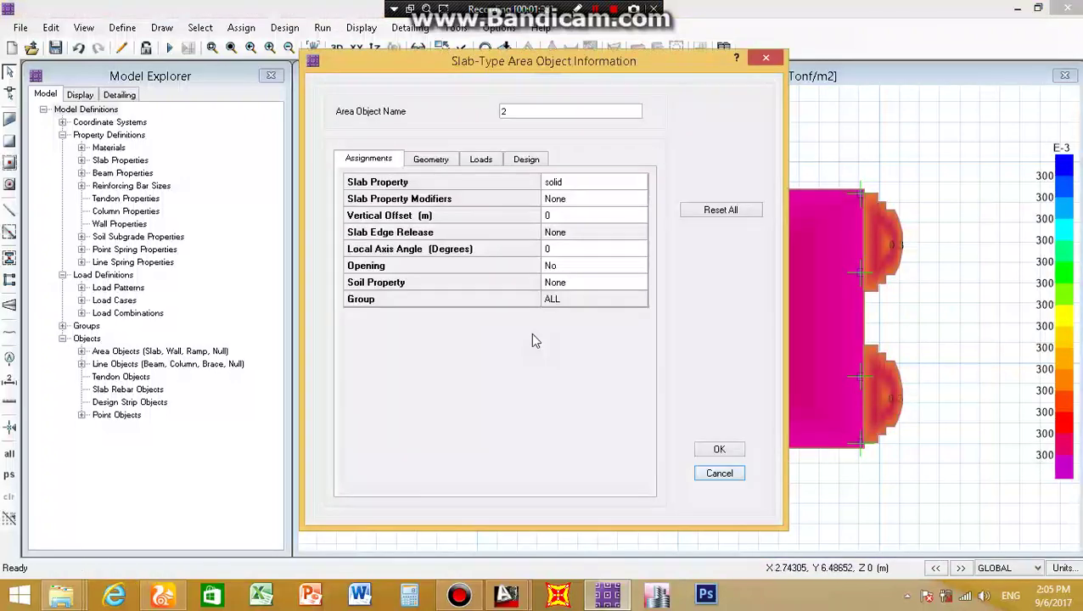
left_click(480, 160)
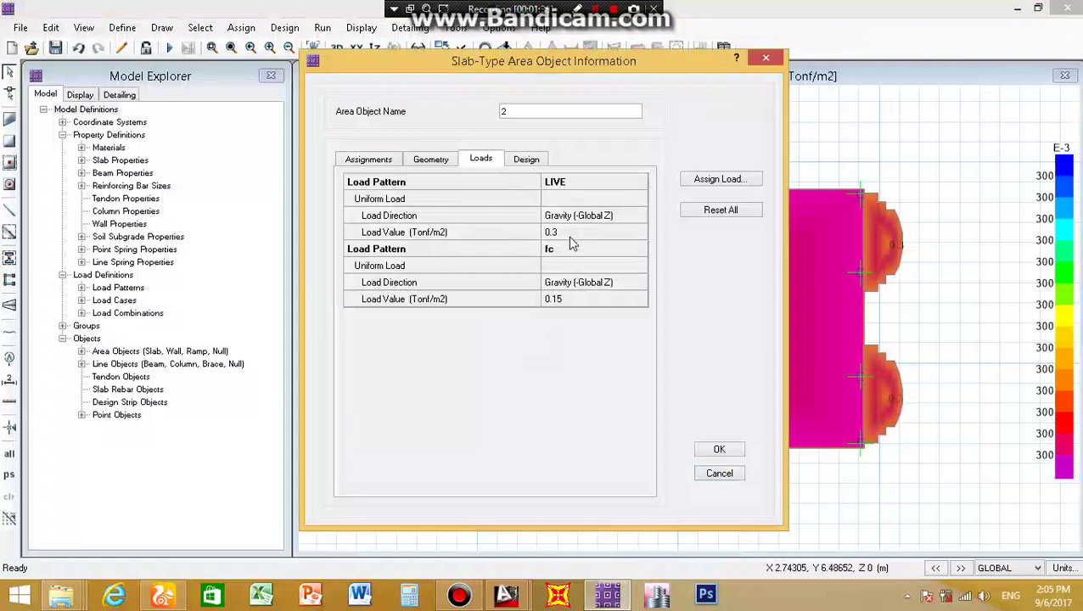
left_click(719, 473)
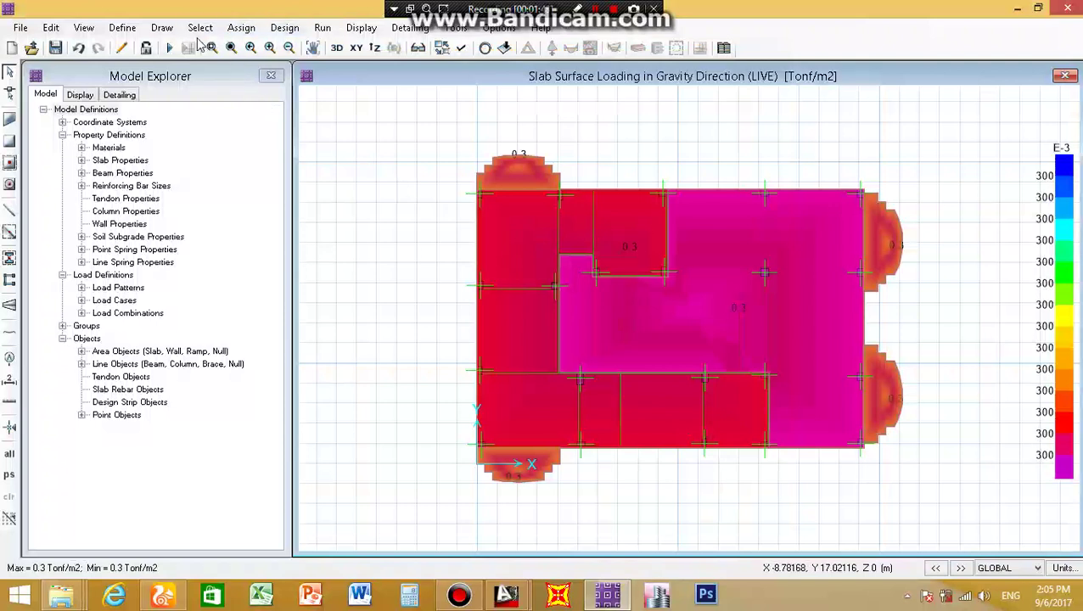
Select all four beams with the beam 25 x 60 section property.
left_click(202, 30)
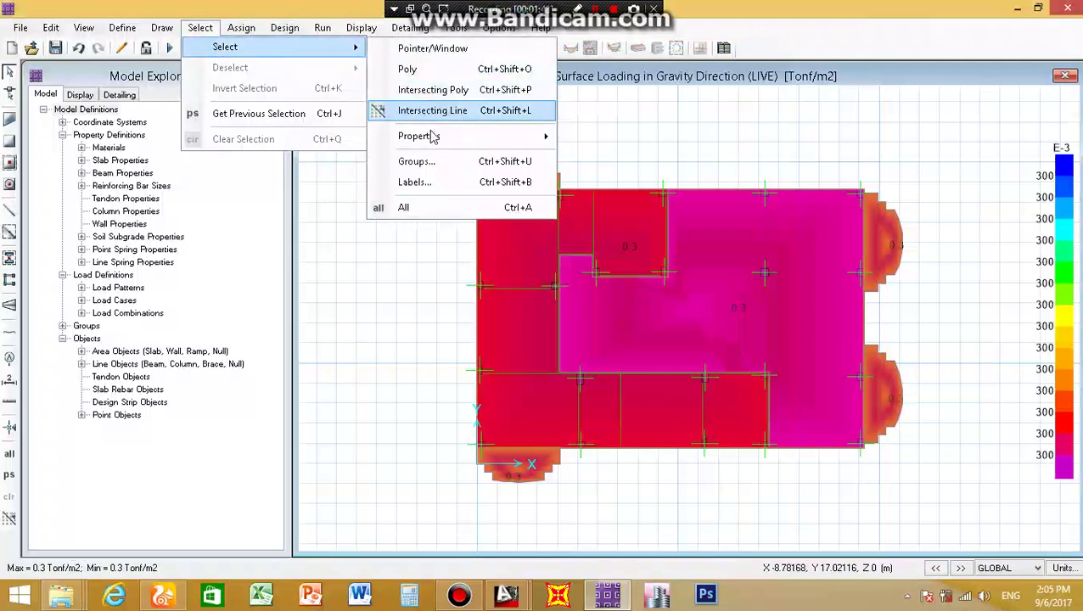
mouse_move(225, 47)
mouse_move(437, 136)
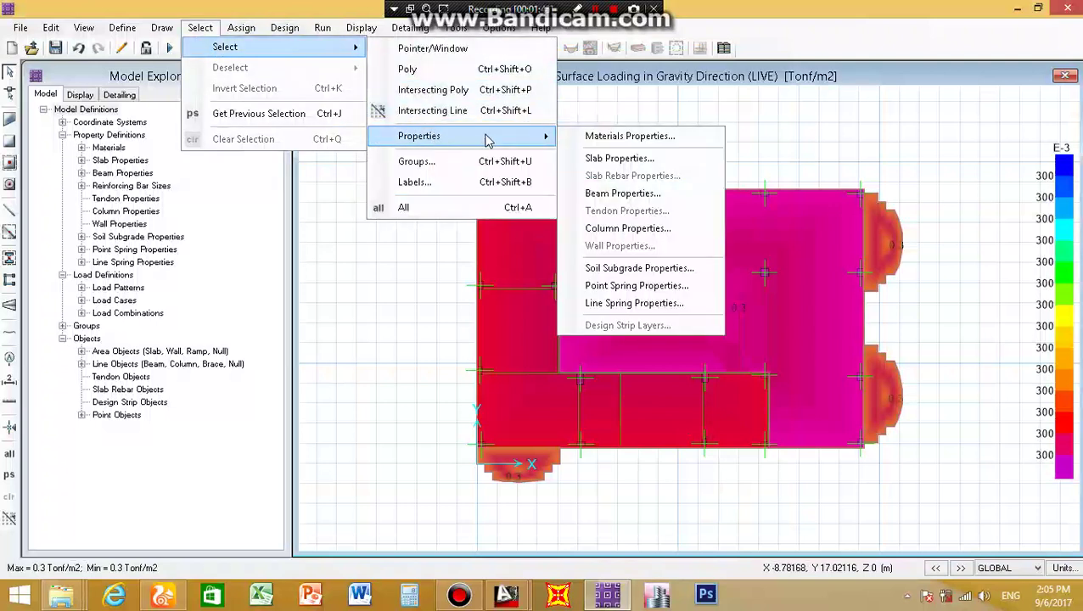
left_click(605, 200)
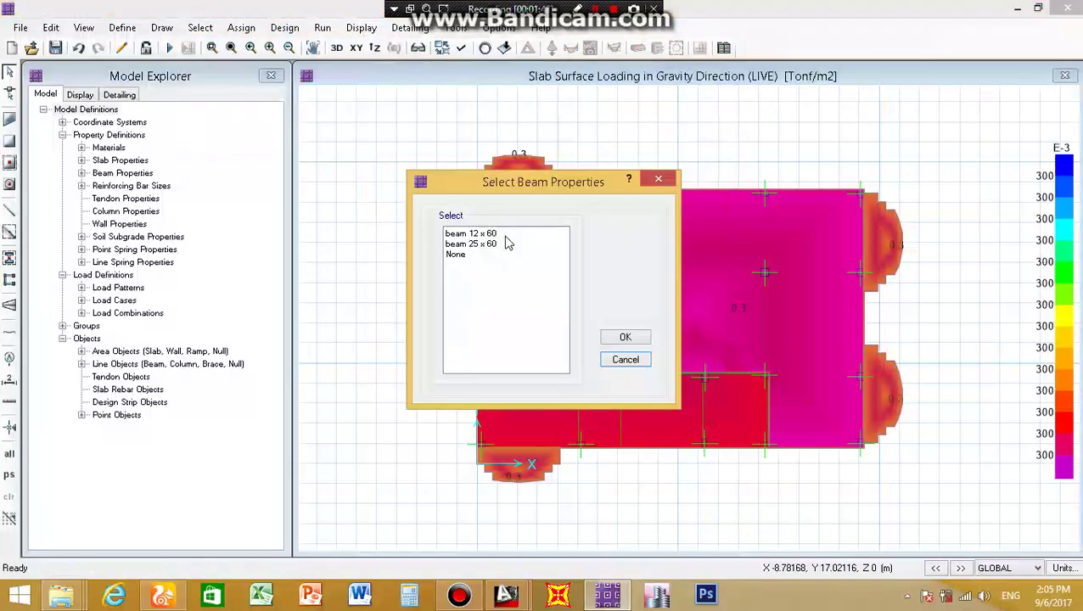
left_click(492, 244)
left_click(624, 337)
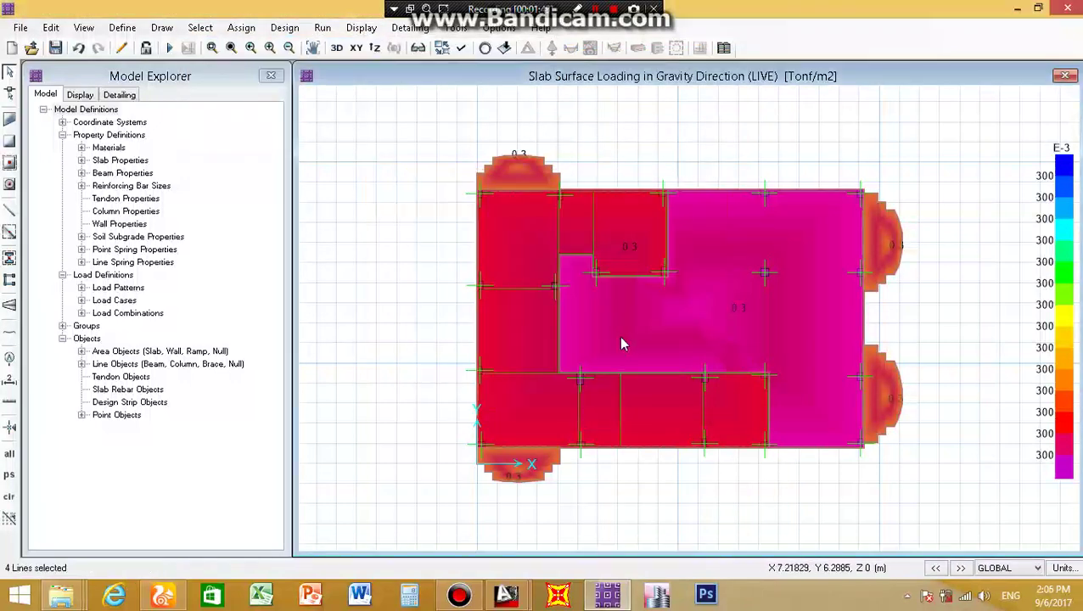
left_click(234, 31)
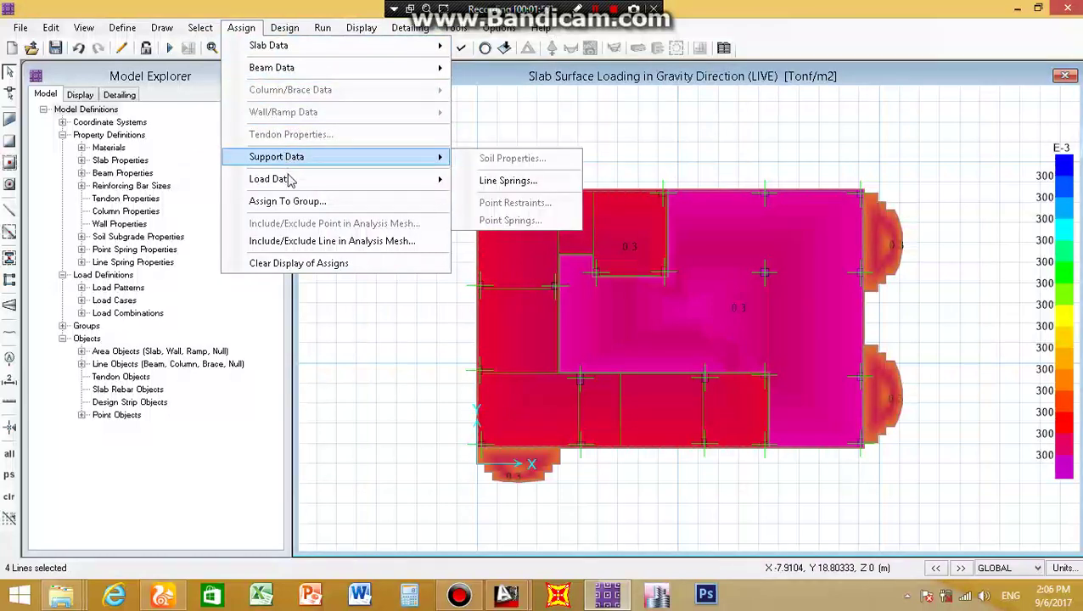
mouse_move(269, 179)
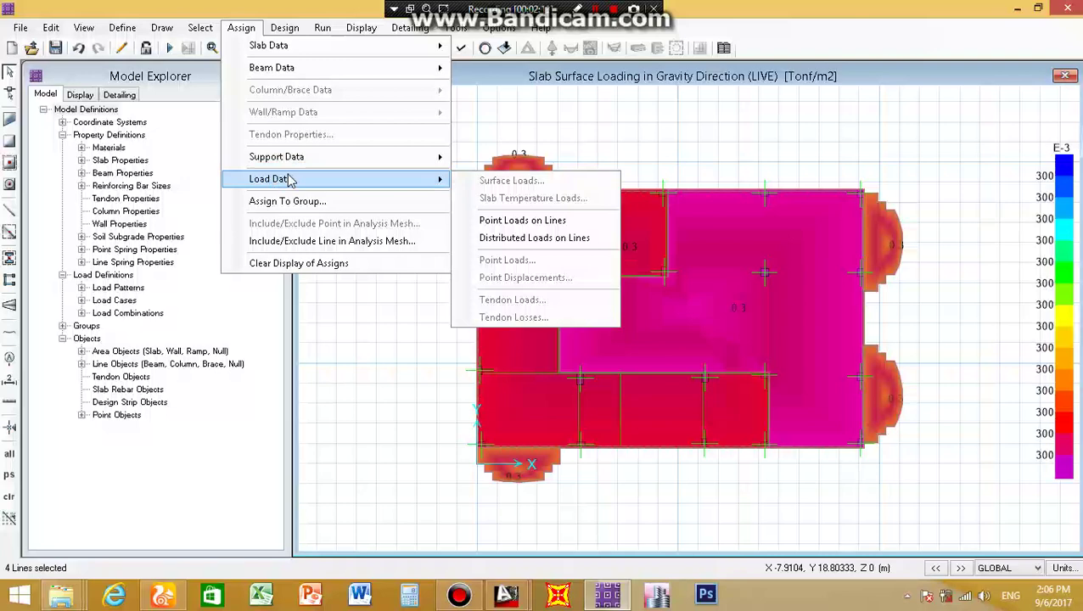
Apply a 1.08 Tonf/m (1.8*.25*2.4) wall-pattern uniform line load to the 25 x 60 beams.
left_click(501, 240)
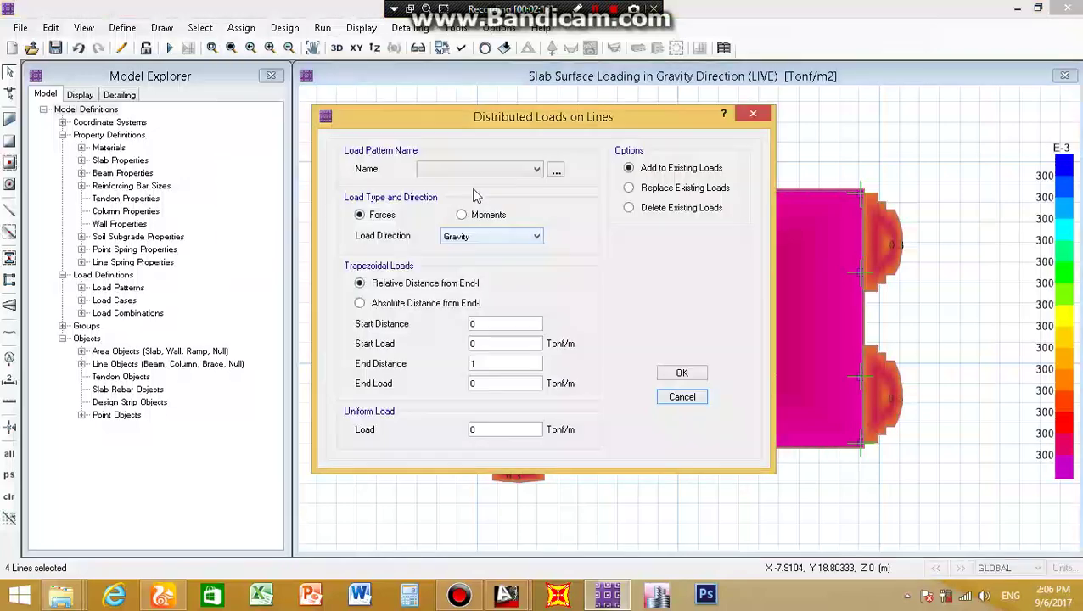
left_click(469, 170)
left_click(471, 205)
double_click(502, 432)
type("1.8*.25*2.4")
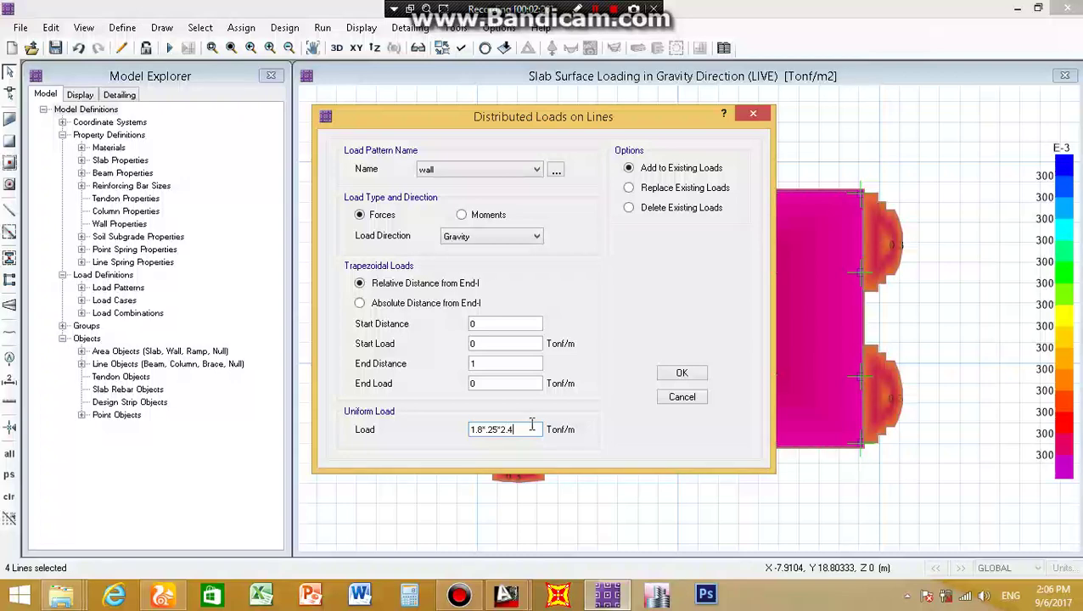
left_click(522, 383)
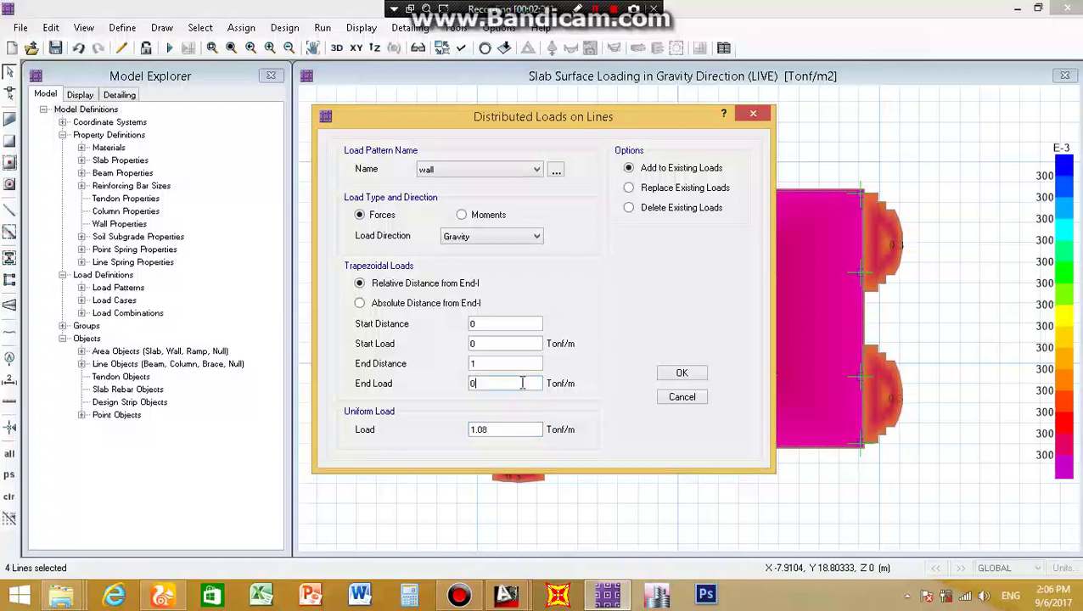
left_click(662, 375)
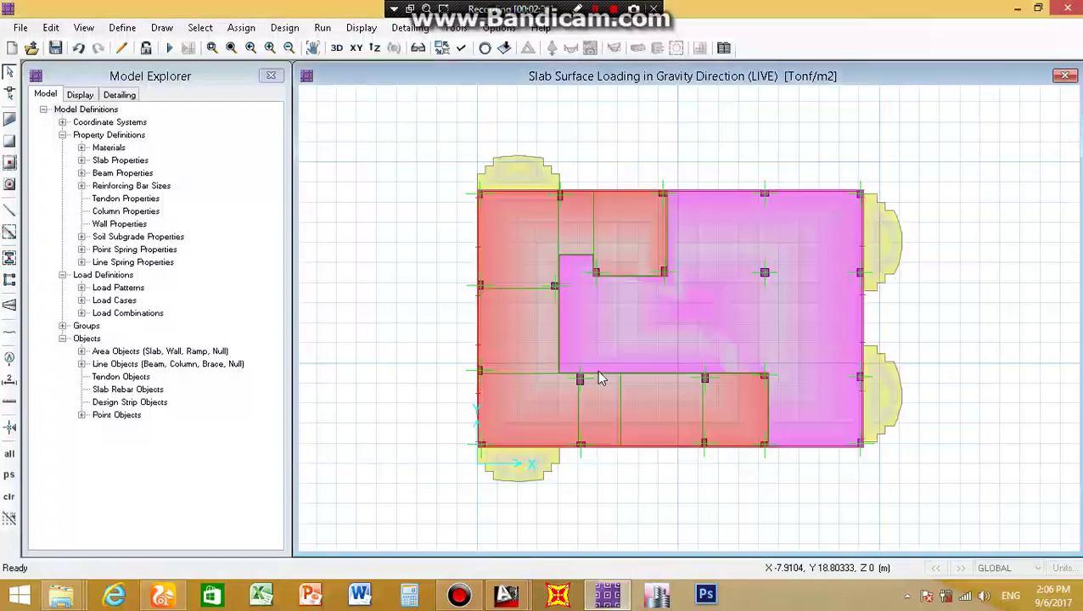
left_click(337, 48)
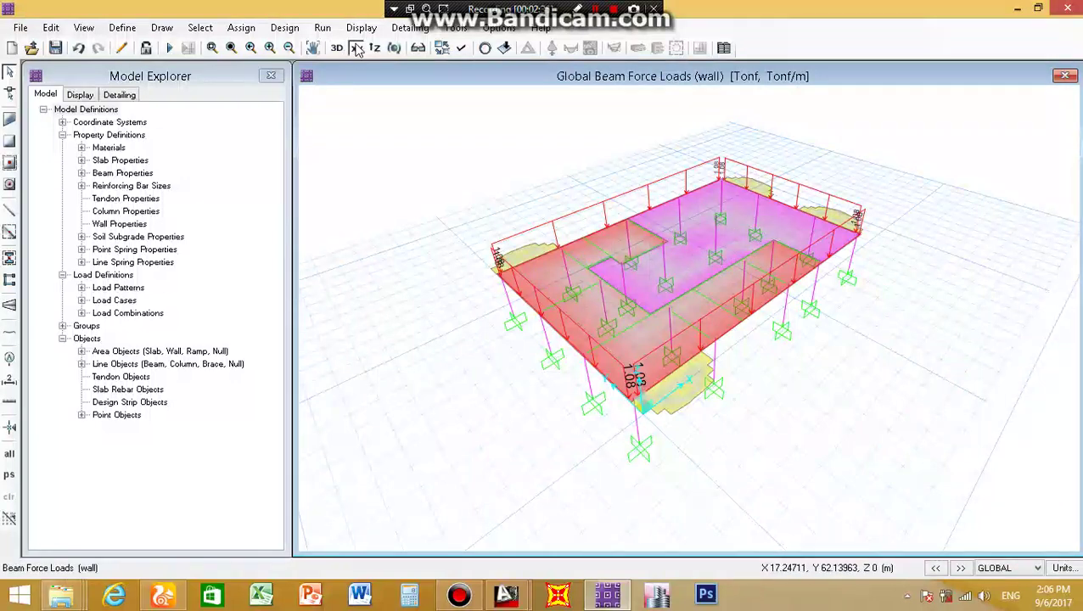
In plan view, select all beams with the beam 12 x 60 section property.
left_click(356, 49)
left_click(200, 27)
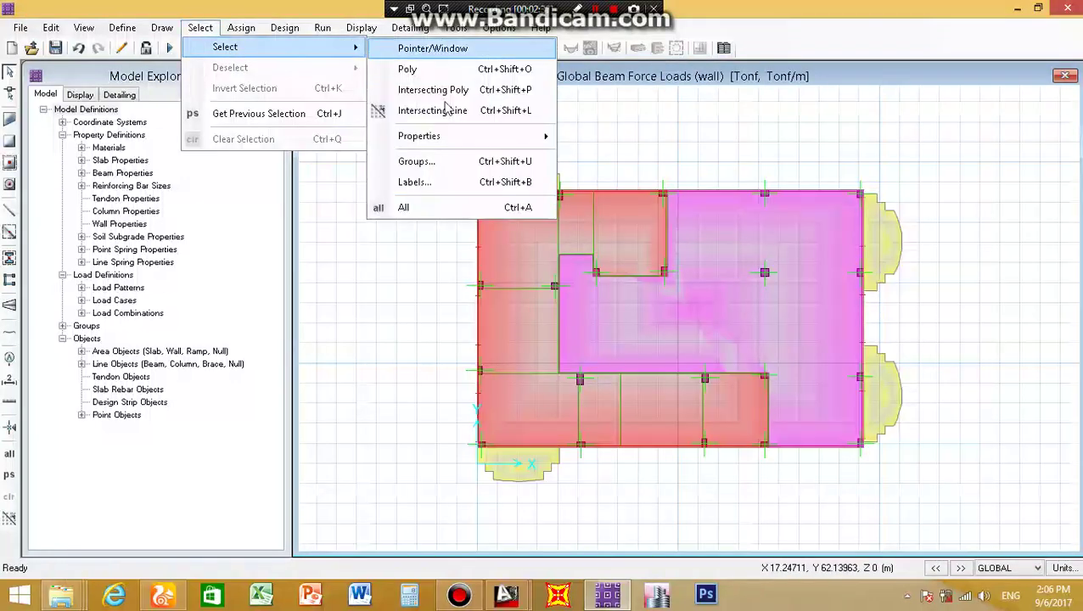
left_click(616, 193)
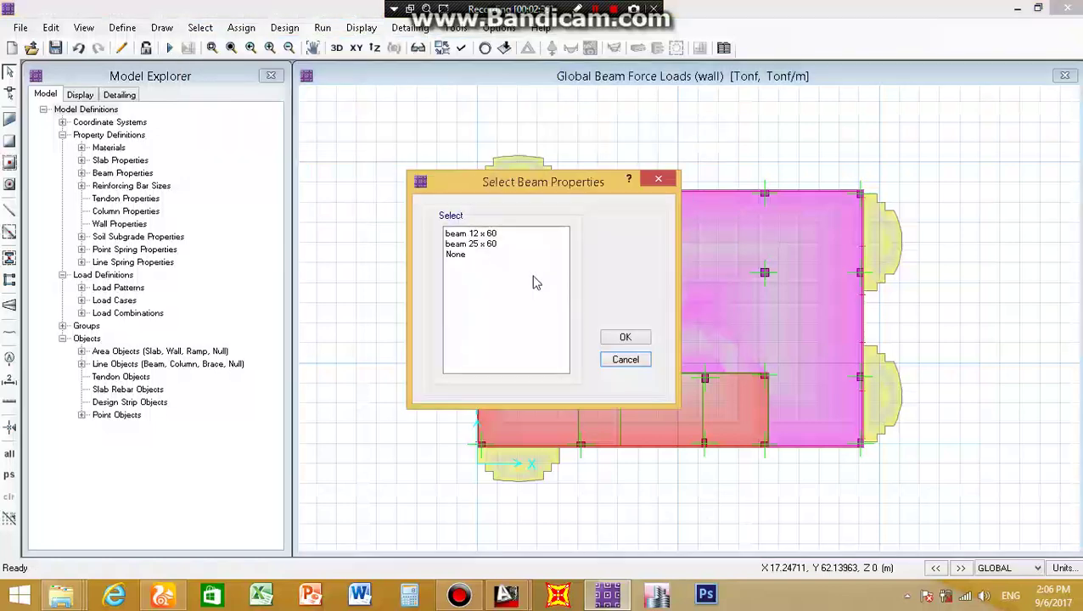
left_click(481, 233)
left_click(625, 337)
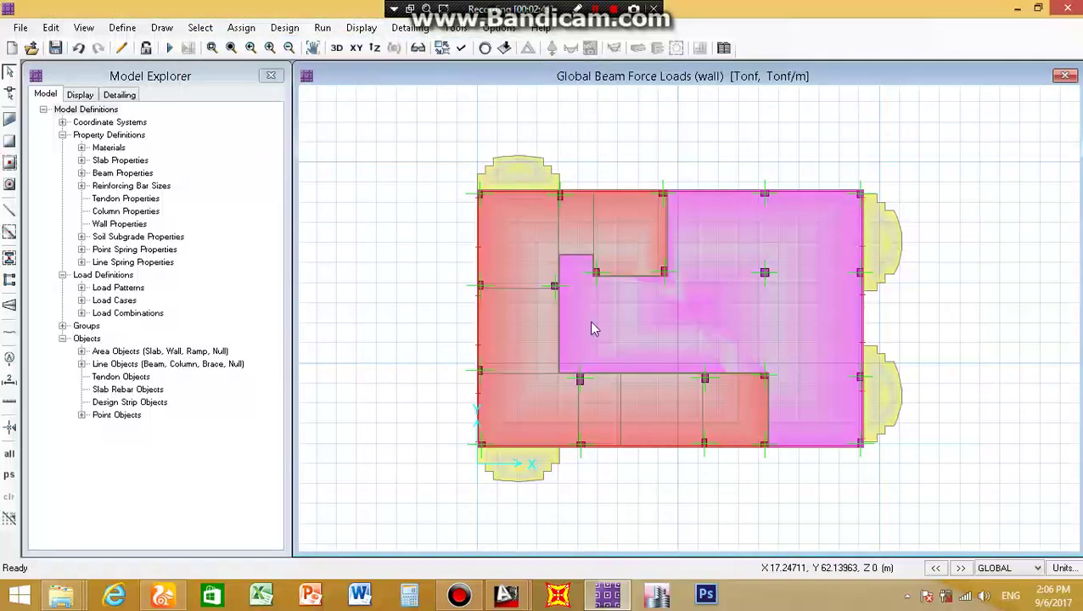
Assign a 0.5184 Tonf/m wall-pattern uniform line load to the selected 12 x 60 beams.
left_click(241, 28)
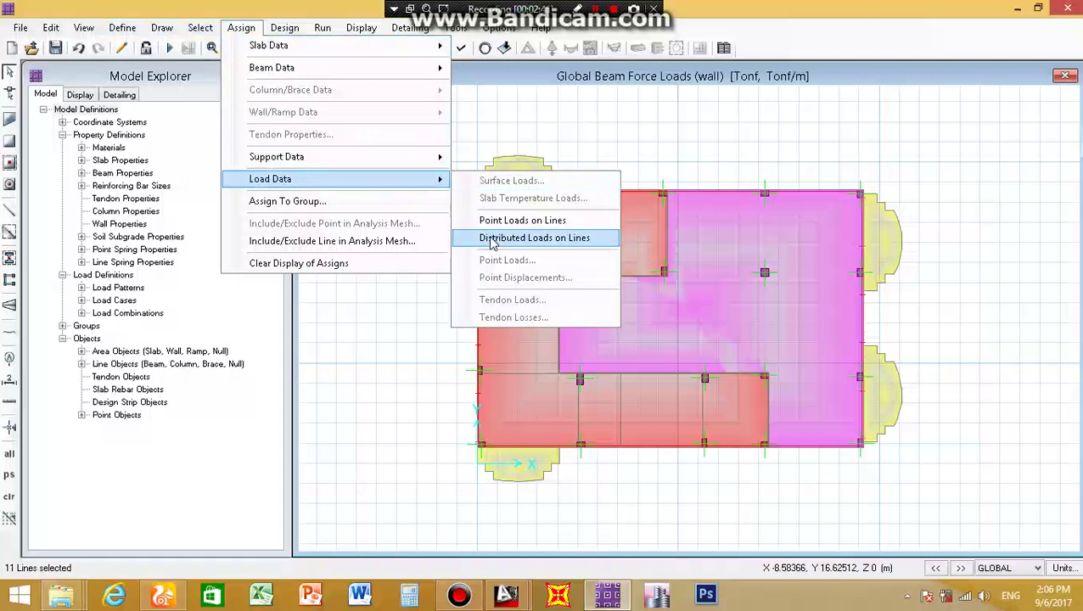
left_click(492, 239)
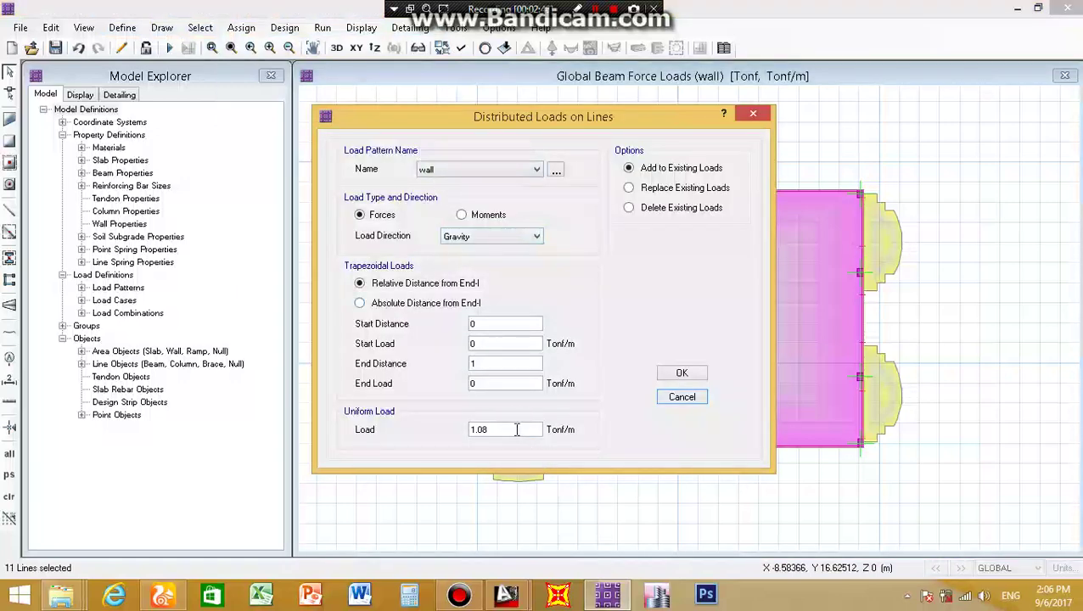
double_click(516, 429)
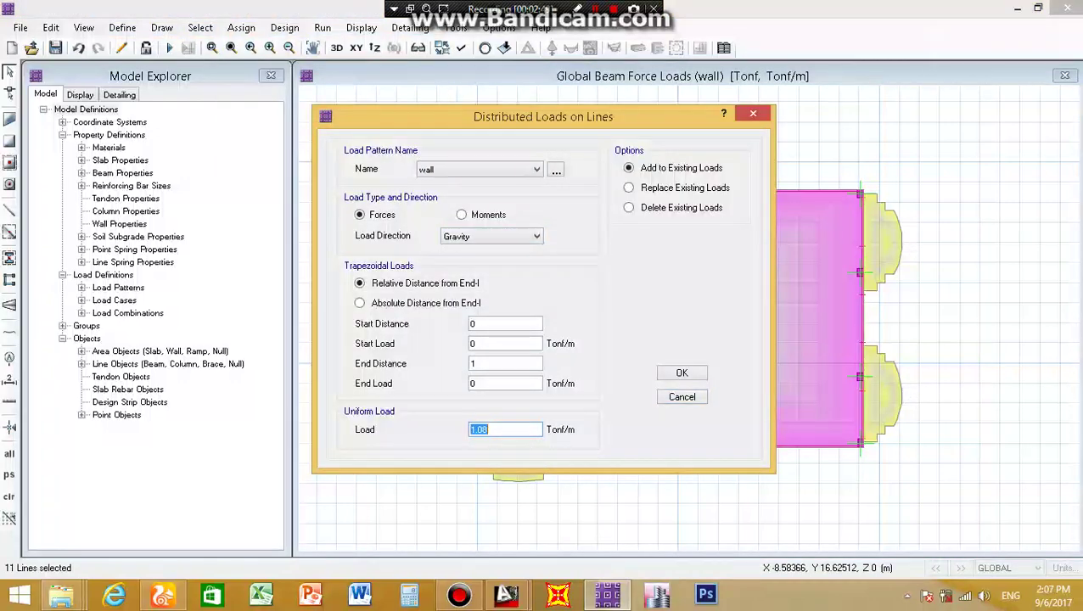
type("1.")
left_click(502, 386)
left_click(669, 377)
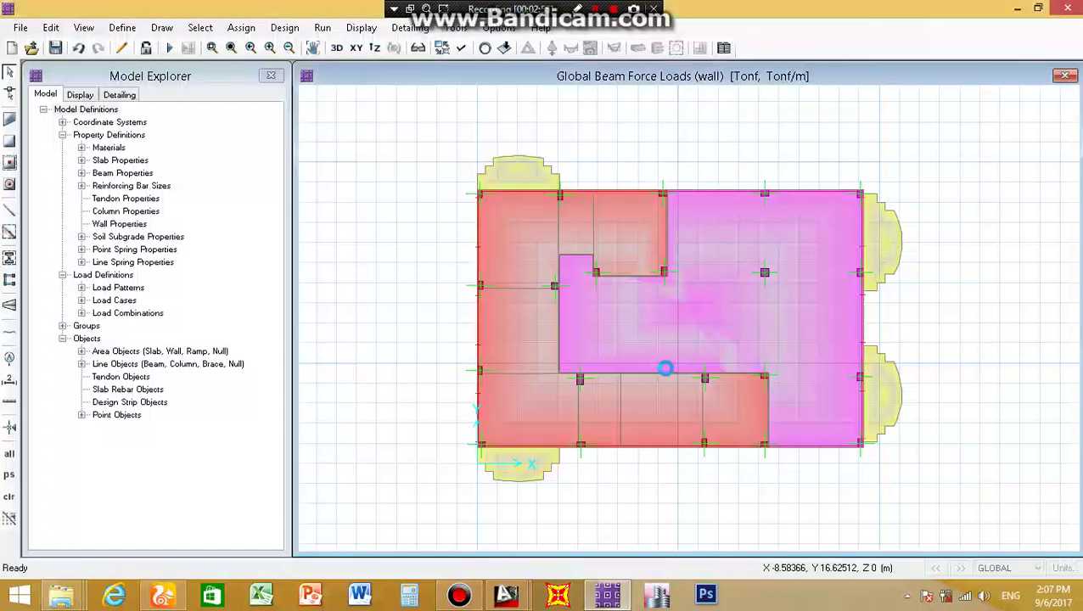
left_click(336, 47)
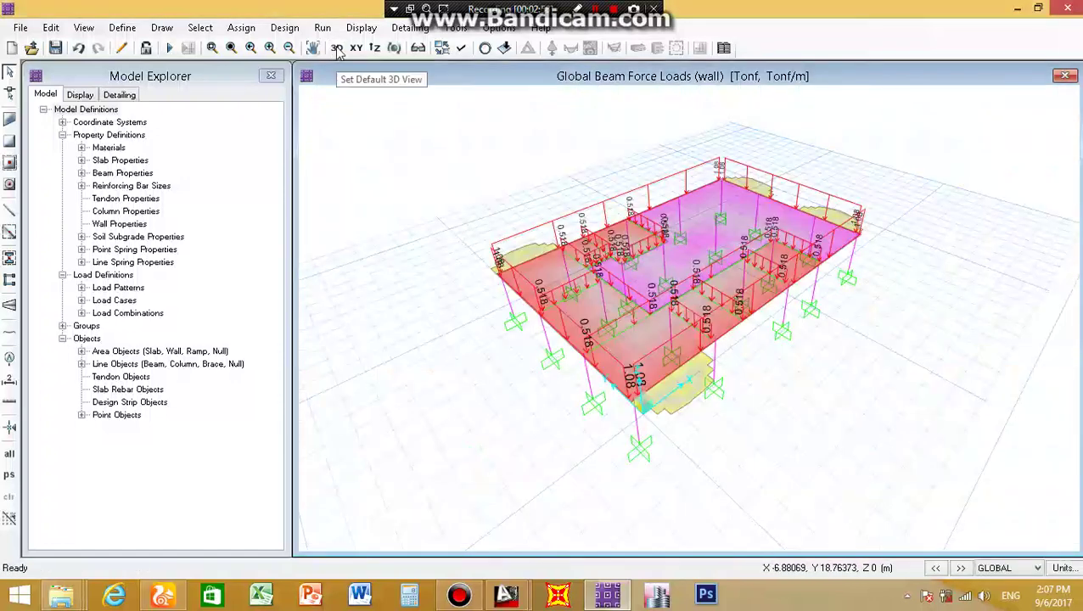
left_click(357, 48)
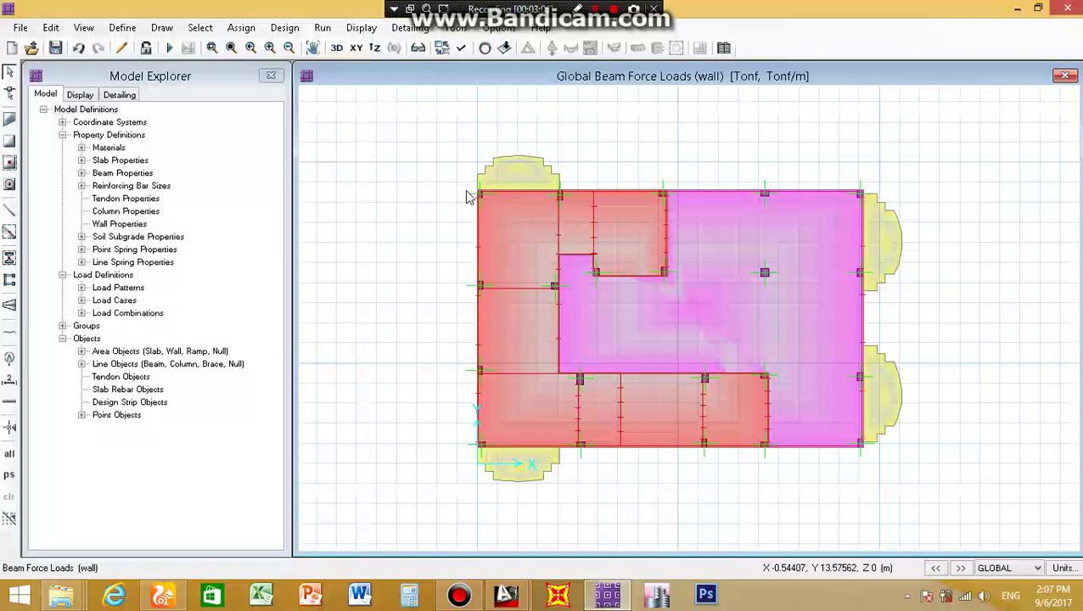
Select everything and set the automatic slab mesh maximum size to 0.5 m instead of 1.2 m.
key("ctrl+a")
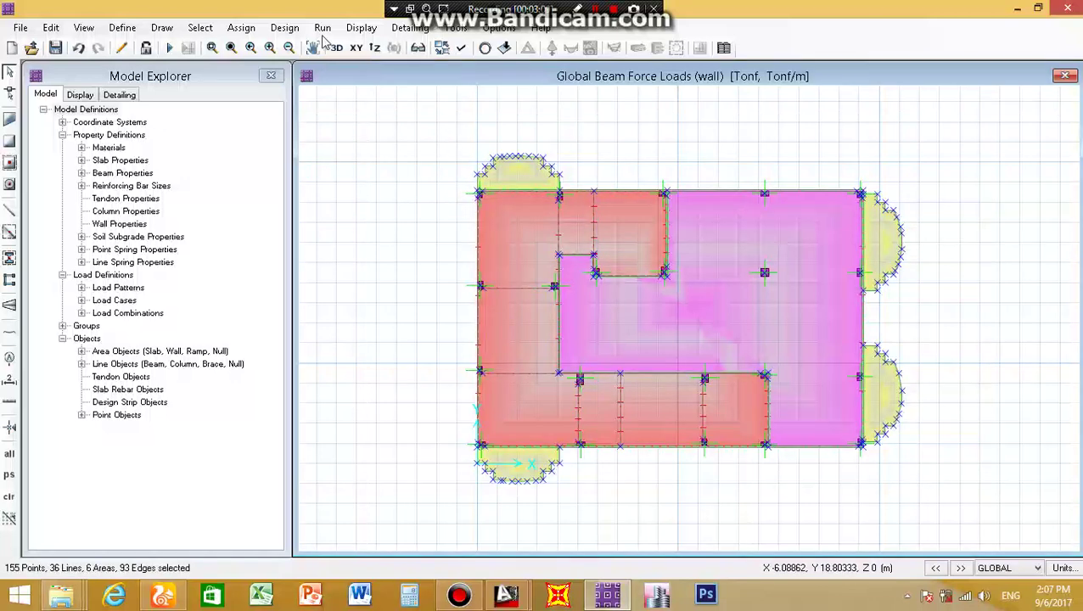
left_click(323, 28)
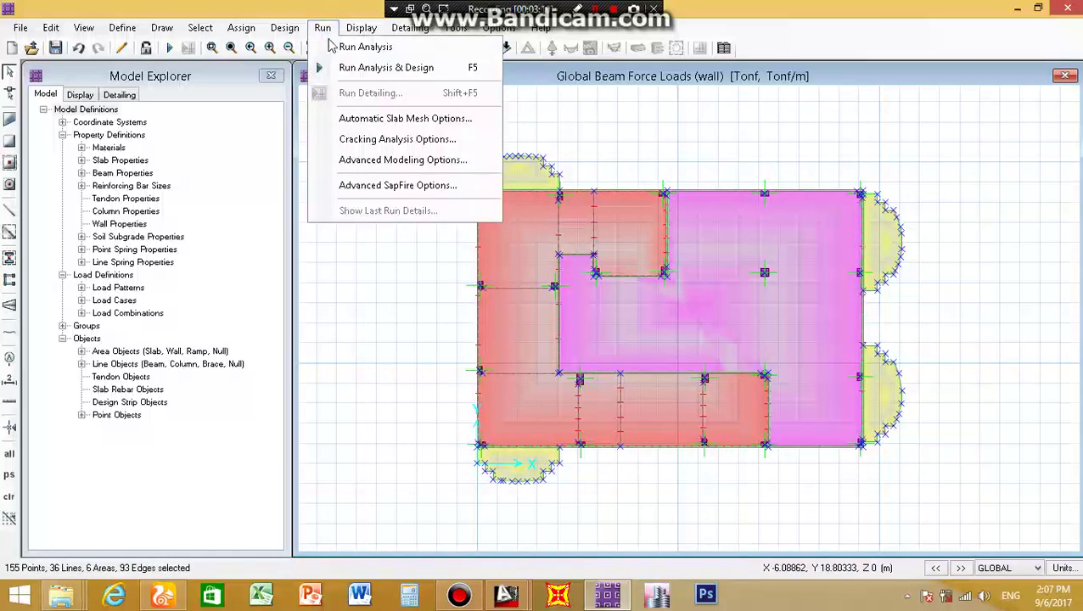
left_click(406, 119)
left_click(630, 314)
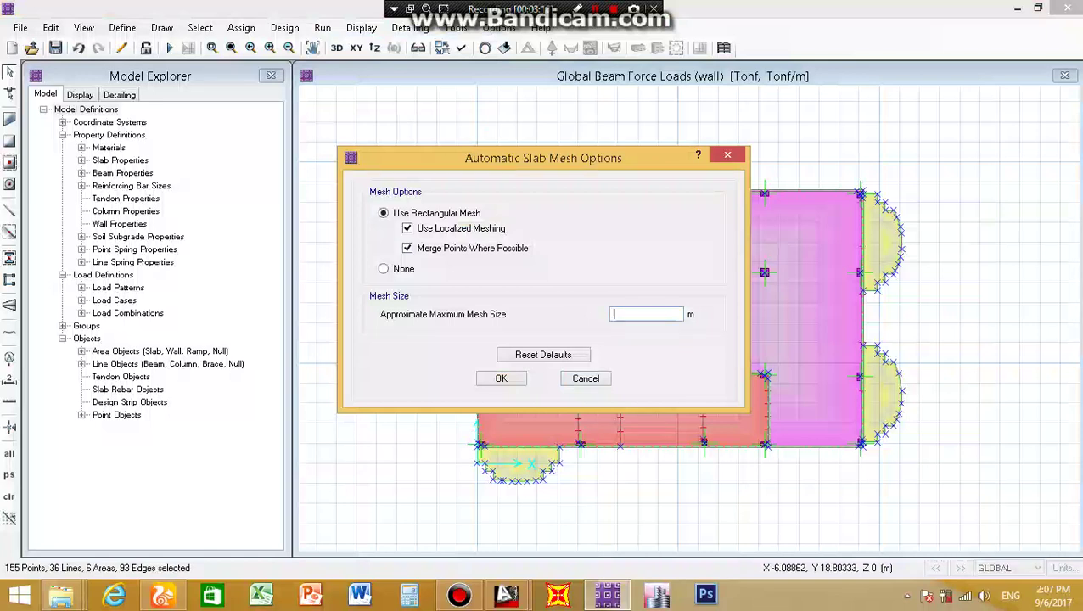
type(".5")
left_click(506, 379)
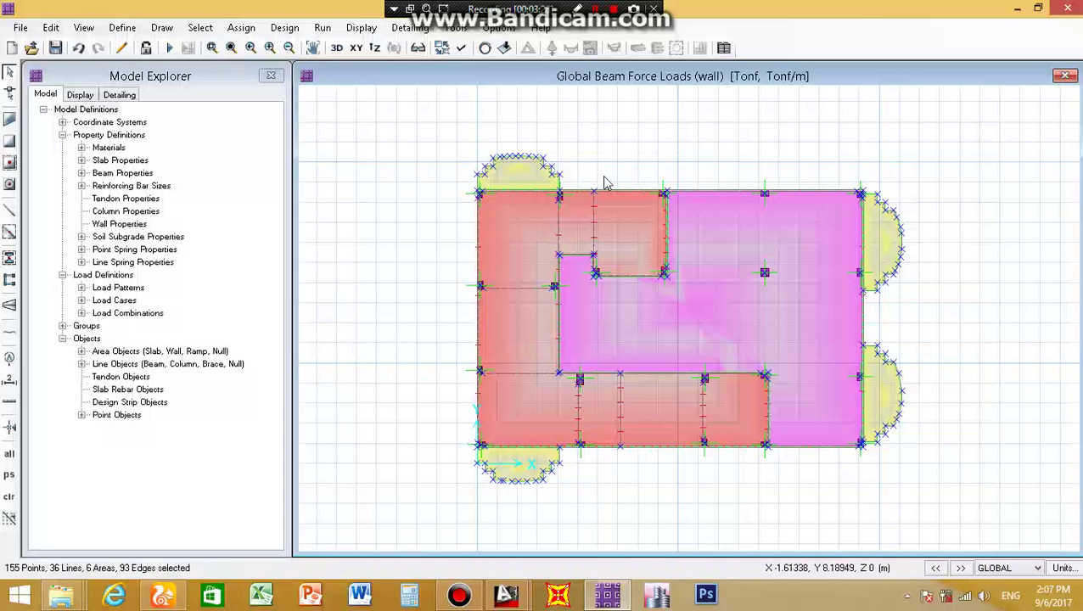
key("ctrl+q")
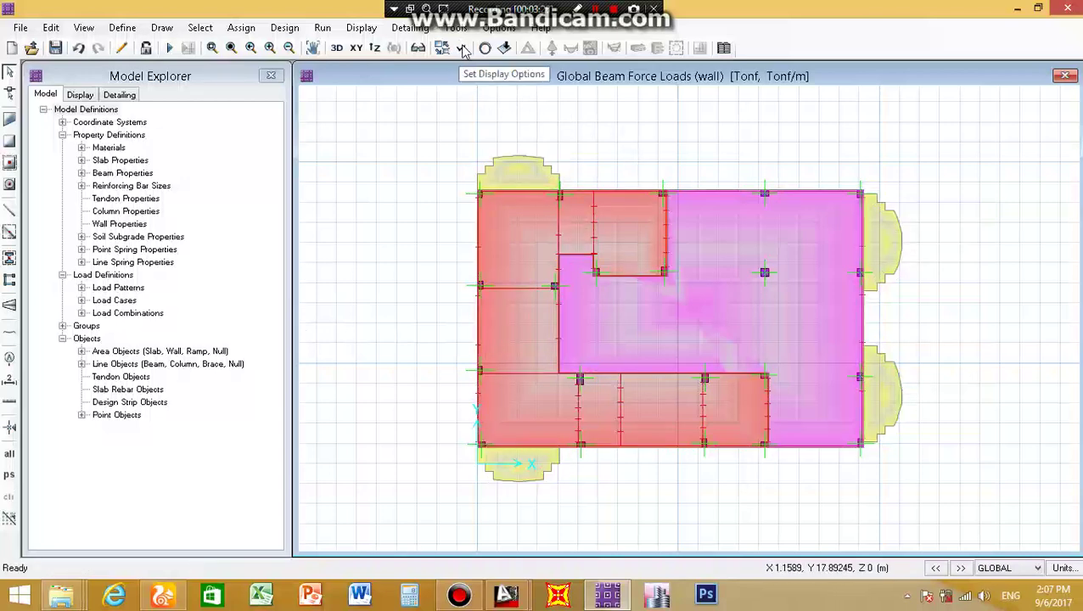
left_click(463, 49)
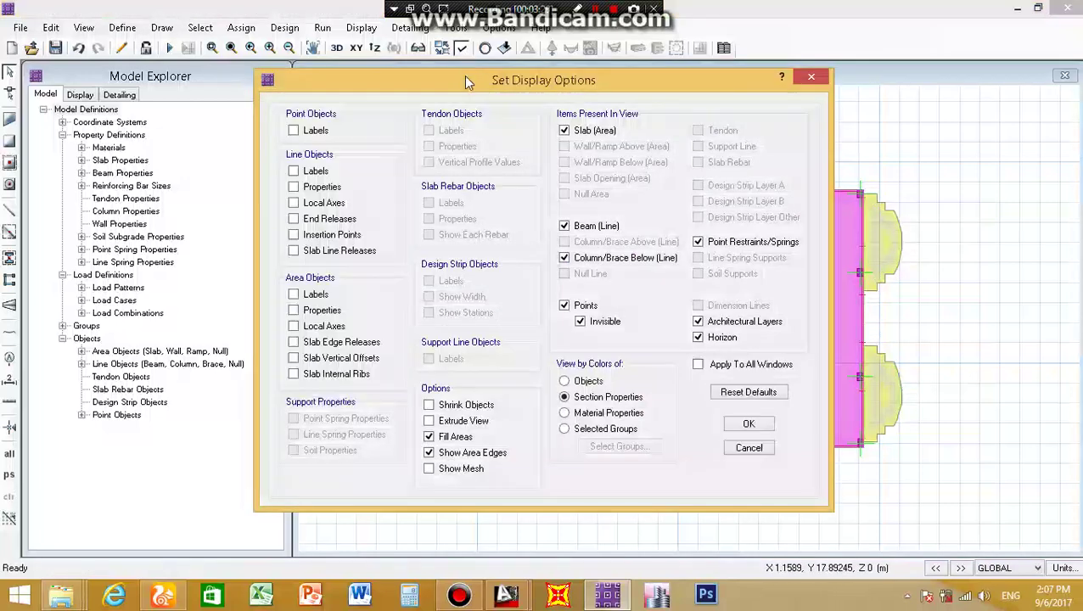
left_click(450, 471)
left_click(748, 424)
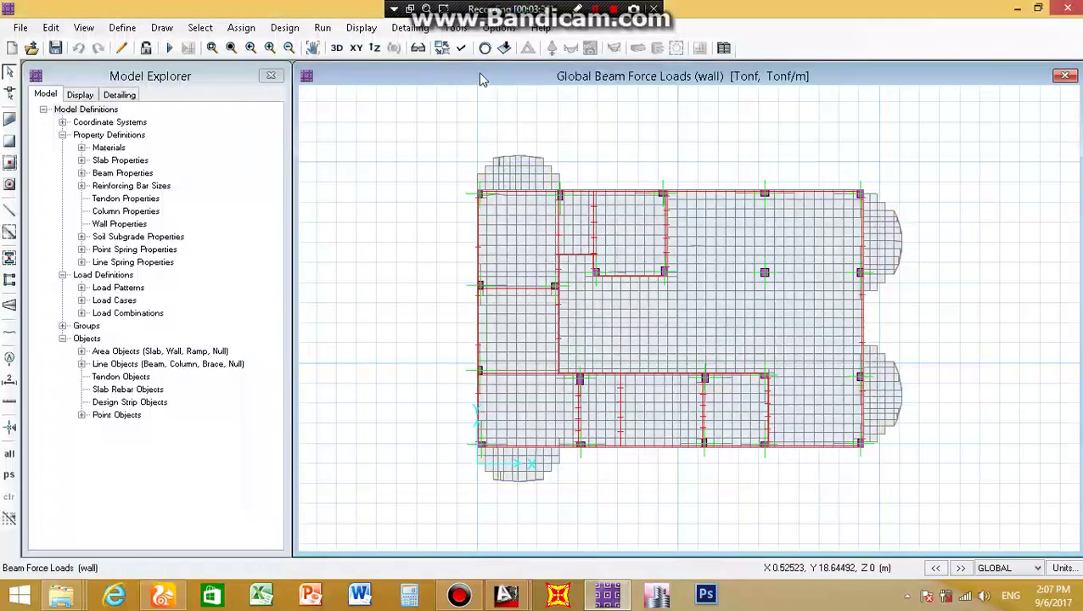
left_click(461, 49)
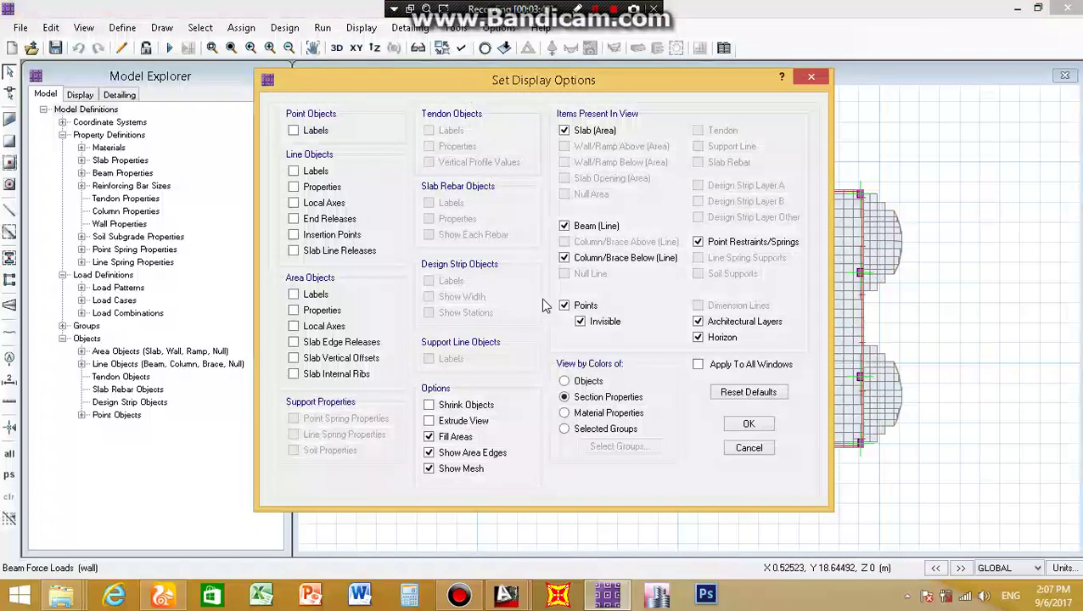
left_click(463, 475)
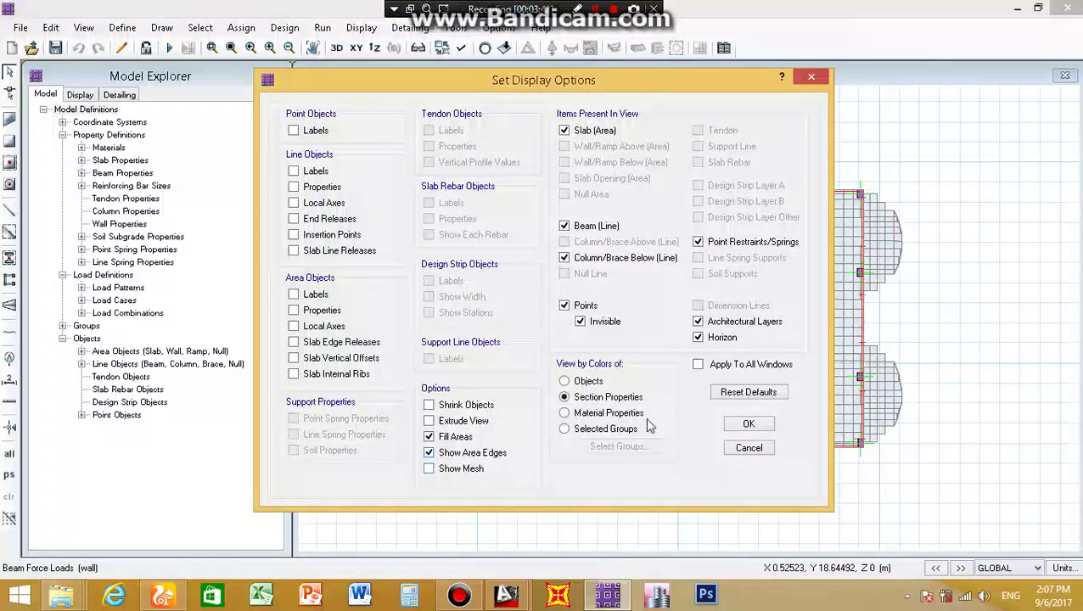
left_click(736, 428)
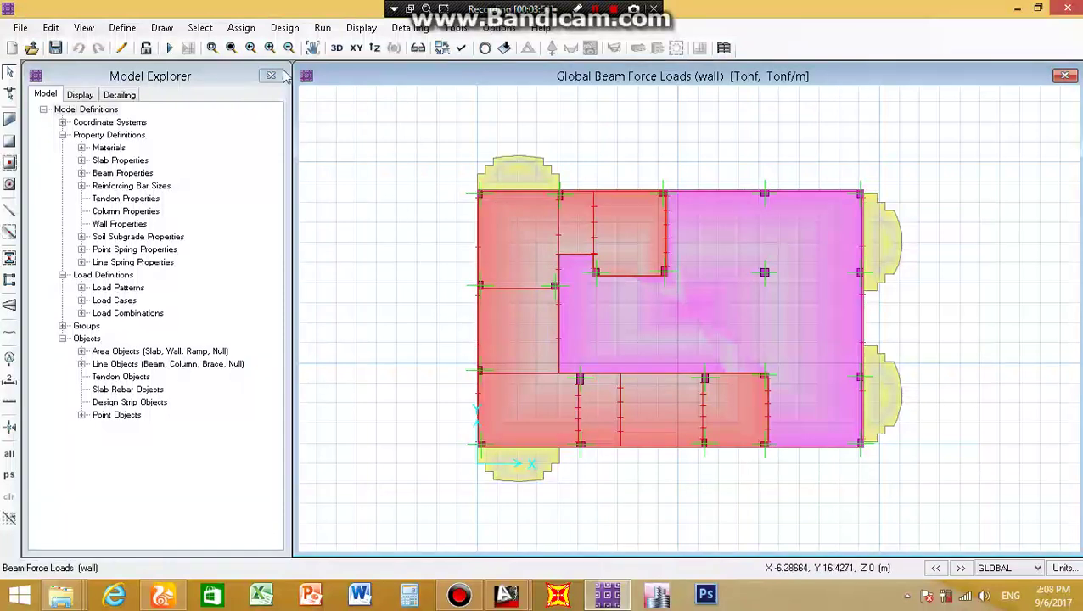
Run the analysis to show DEAD-case deformed-shape displacement contours.
left_click(169, 48)
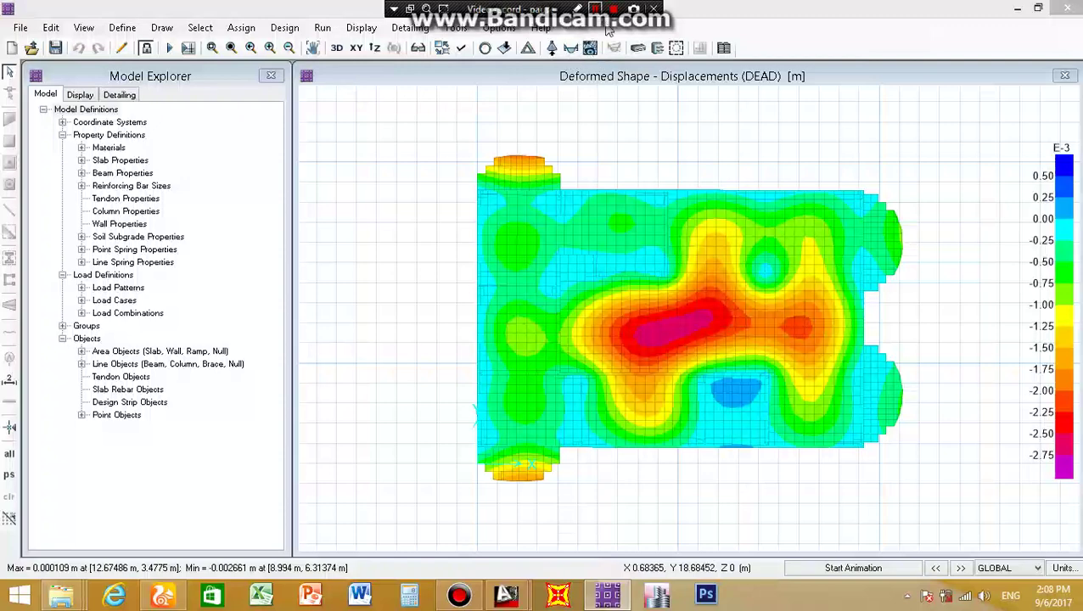
Display the ult combination's Fz support reactions as tabulated values in Tonf on the plan.
left_click(550, 49)
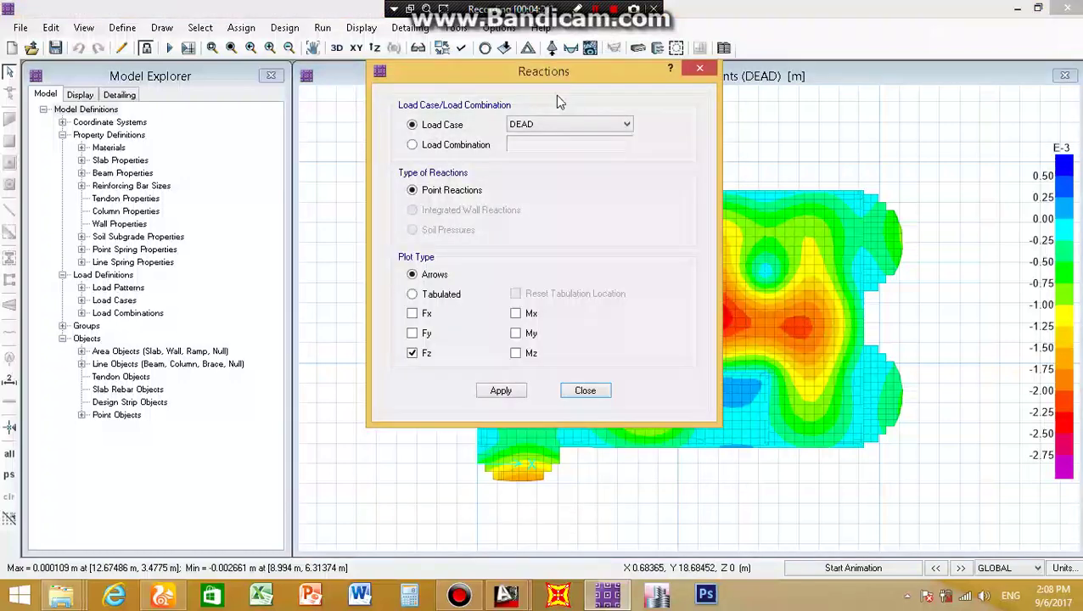
left_click(467, 144)
left_click(500, 392)
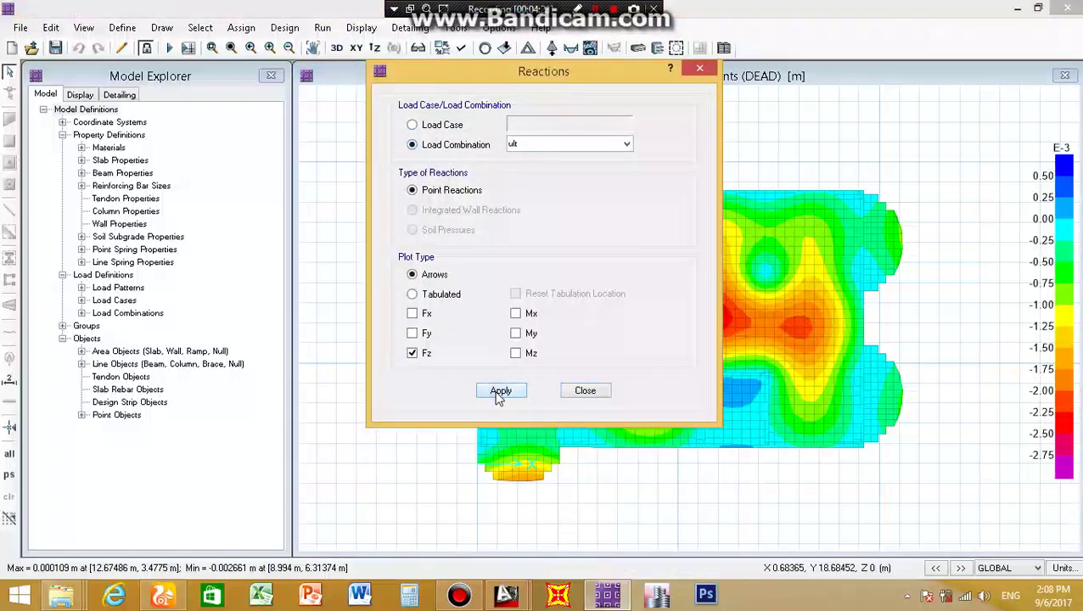
left_click(441, 296)
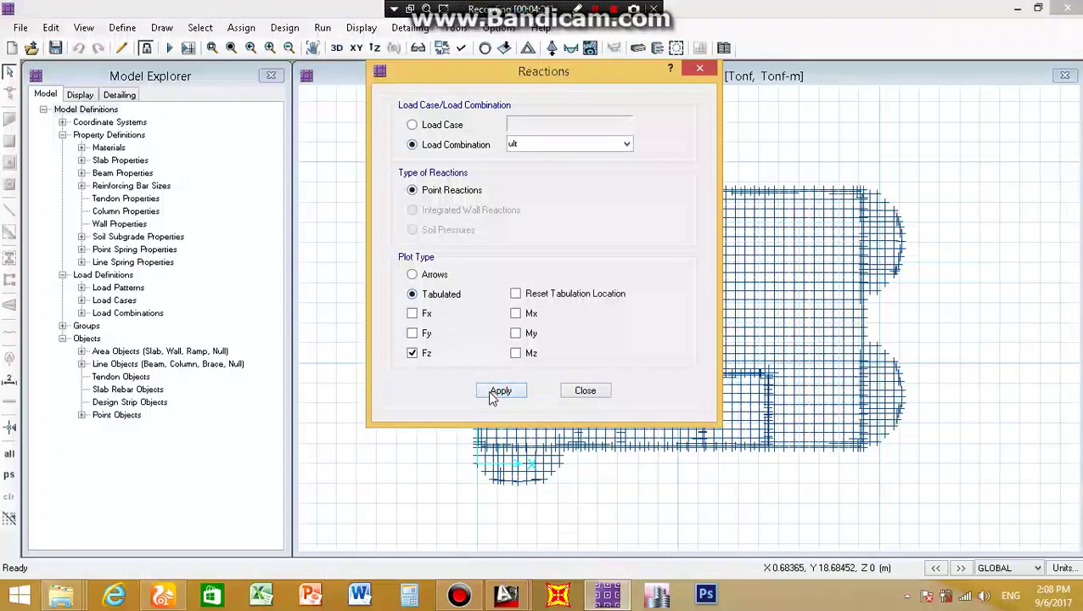
left_click(485, 392)
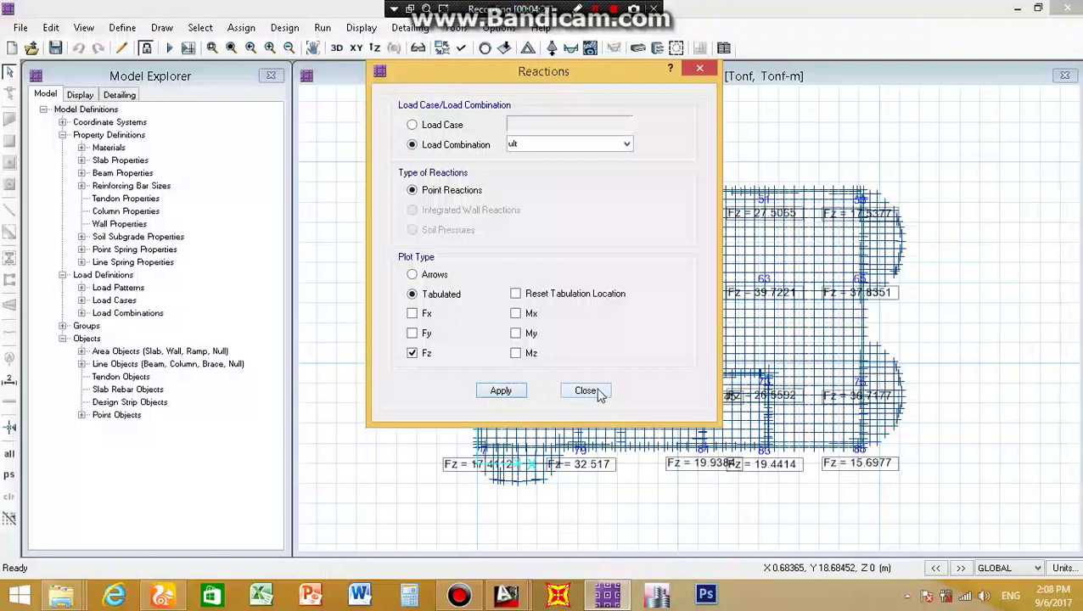